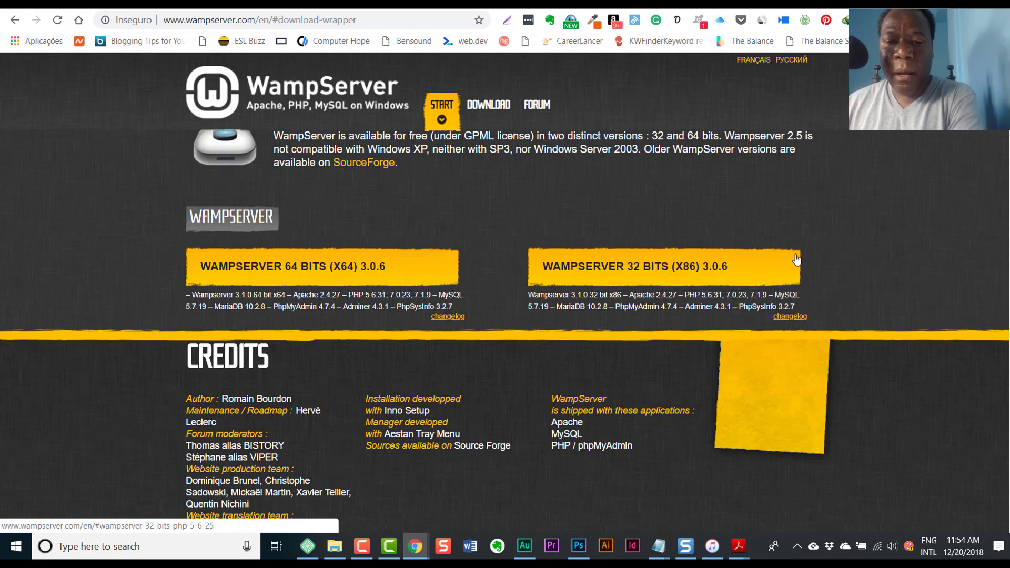
- Open File Explorer at This PC over the WampServer download page
{"action": "left_click", "coordinate": [334, 546]}
{"action": "scroll", "coordinate": [234, 263], "scroll_direction": "down", "scroll_amount": 2}
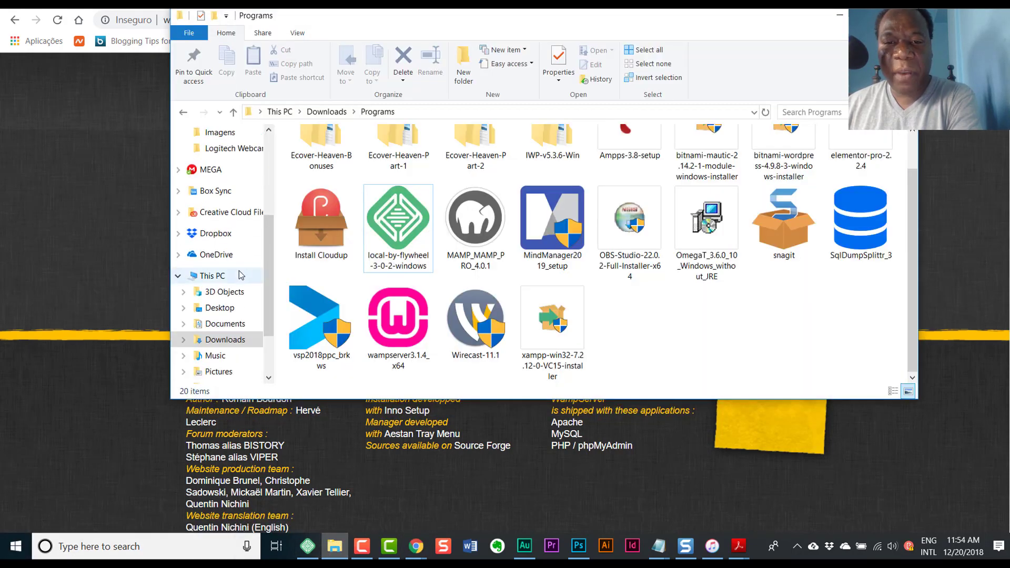
{"action": "left_click", "coordinate": [213, 278]}
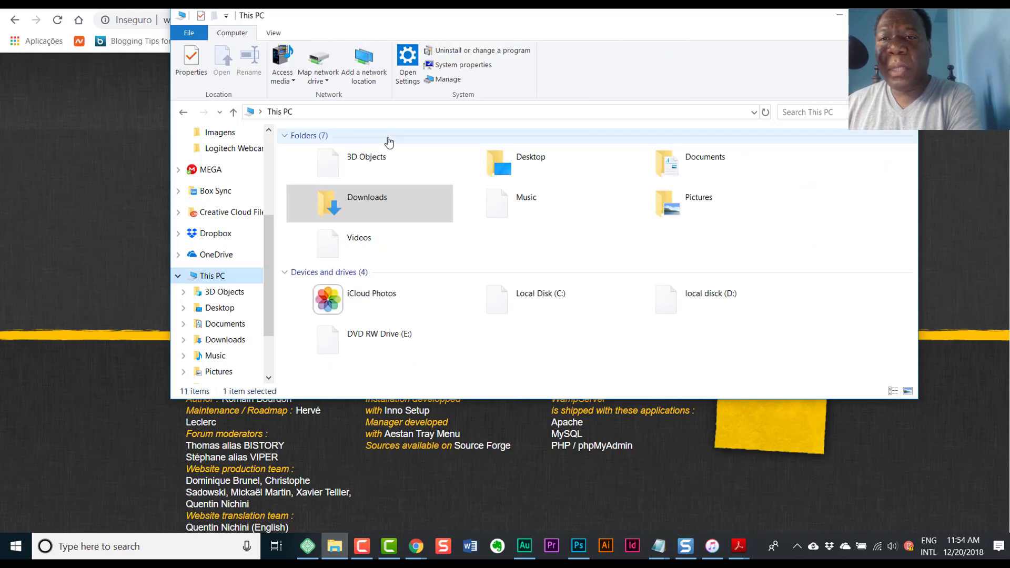
- Confirm on the Settings About page that the PC runs a 64-bit system, then return to the download page
{"action": "left_click", "coordinate": [449, 65]}
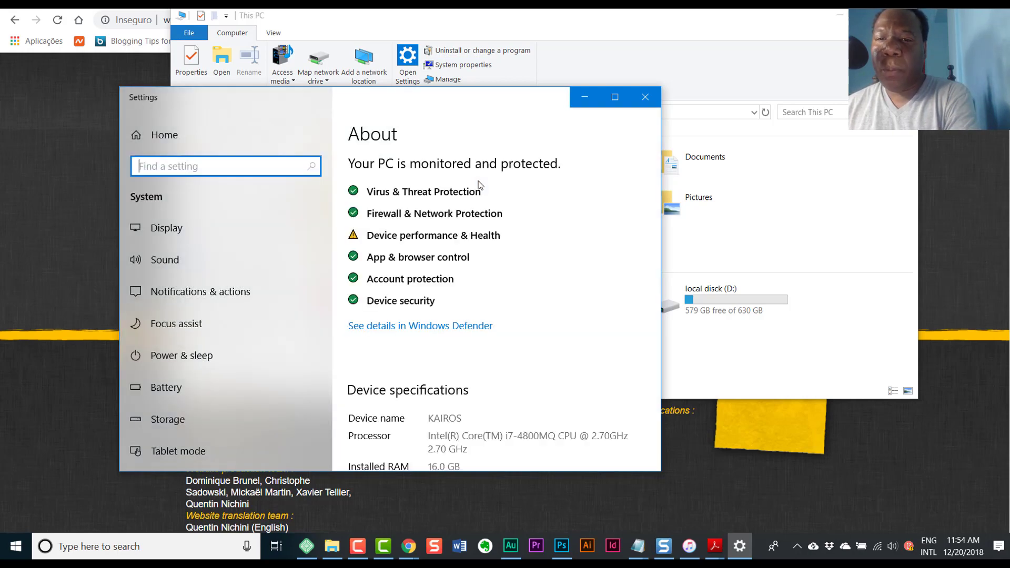
{"action": "scroll", "coordinate": [513, 271], "scroll_direction": "down", "scroll_amount": 4}
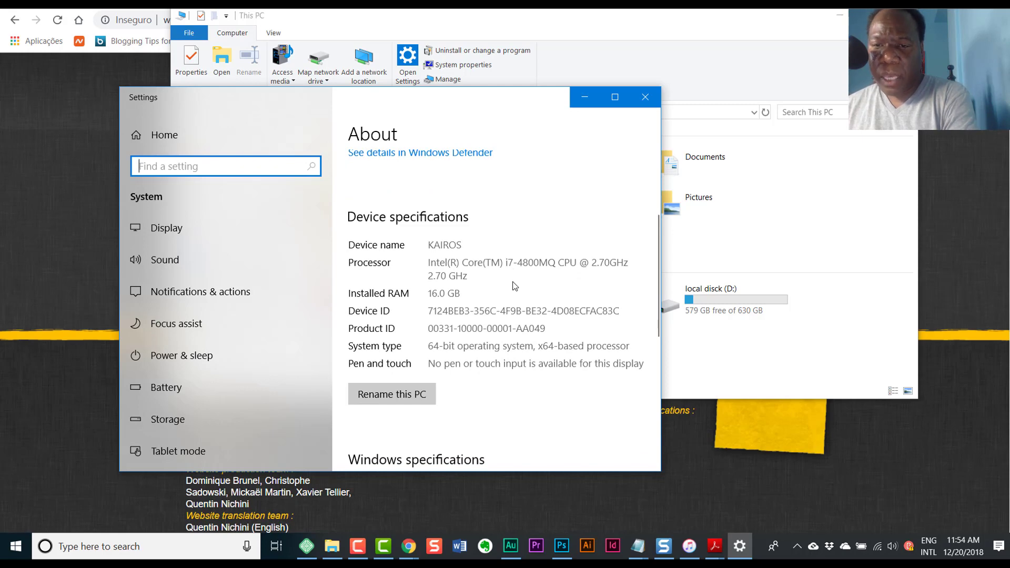
{"action": "left_click", "coordinate": [614, 97]}
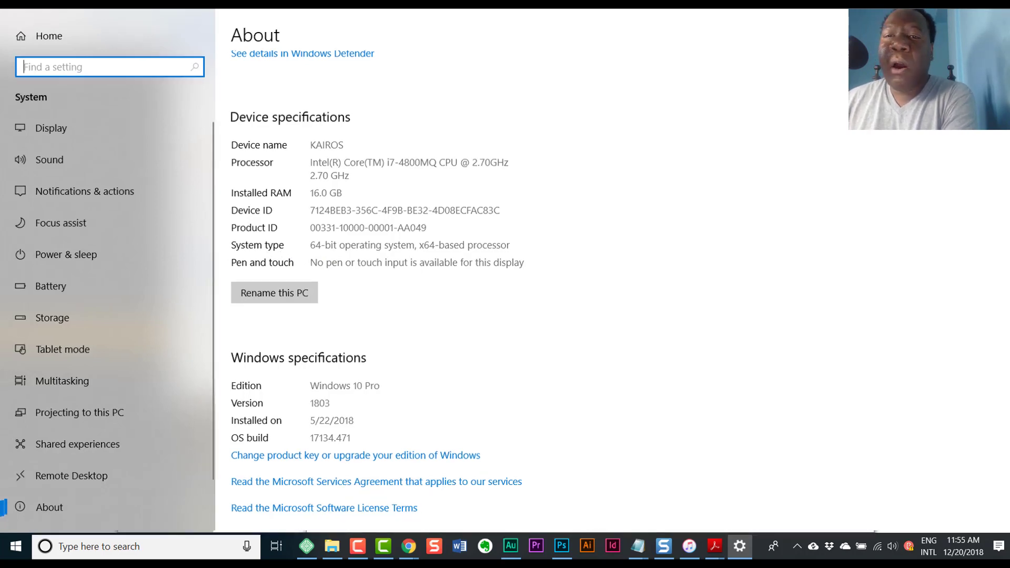
{"action": "key", "text": "alt+F4"}
{"action": "left_click", "coordinate": [836, 16]}
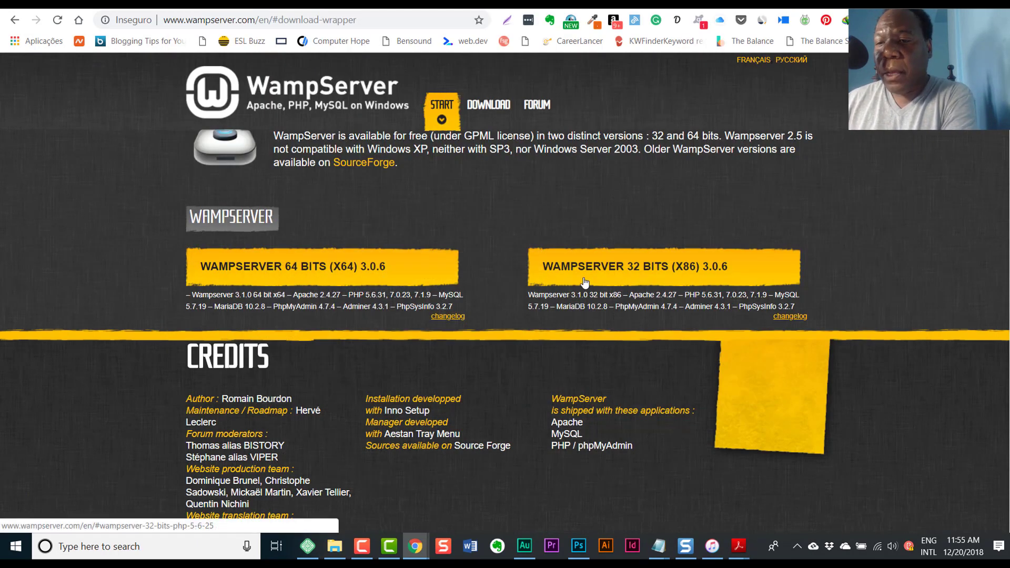
- Choose the WAMPSERVER 64 BITS (X64) download, review the 3.0.6 installers, and bring up File Explorer
{"action": "left_click", "coordinate": [326, 264]}
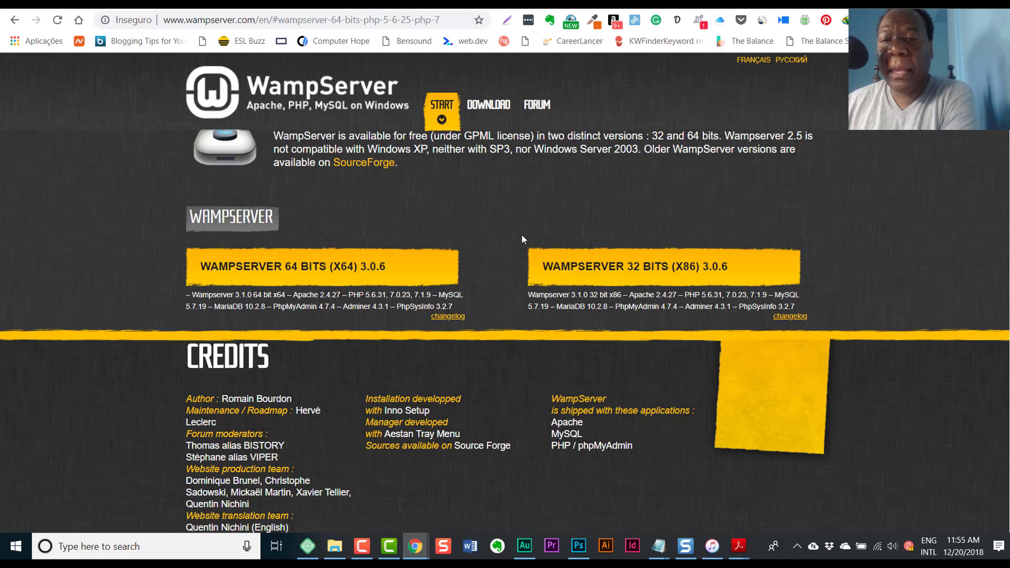
{"action": "scroll", "coordinate": [532, 221], "scroll_direction": "up", "scroll_amount": 4}
{"action": "scroll", "coordinate": [989, 133], "scroll_direction": "up", "scroll_amount": 7}
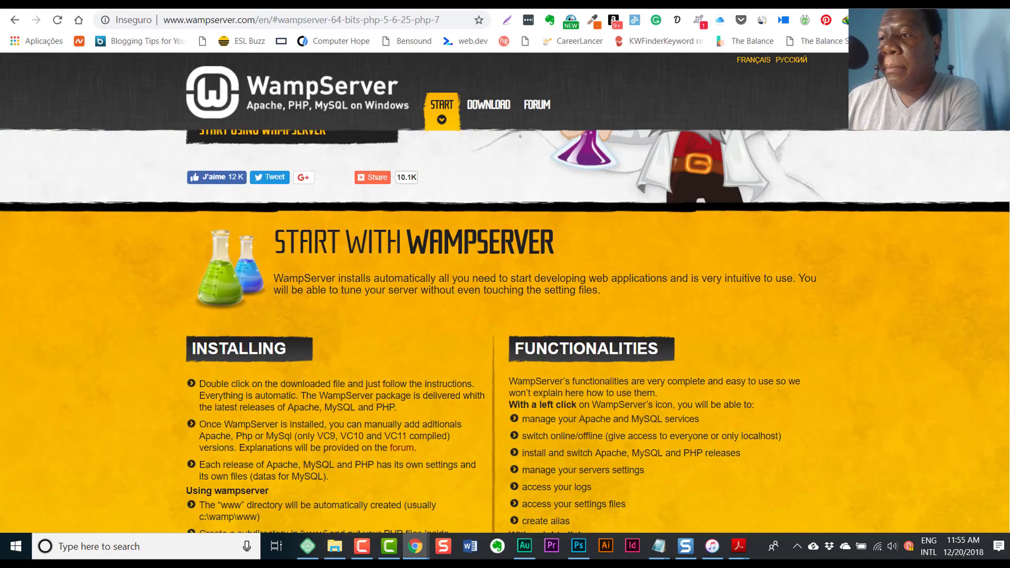
{"action": "scroll", "coordinate": [999, 133], "scroll_direction": "up", "scroll_amount": 4}
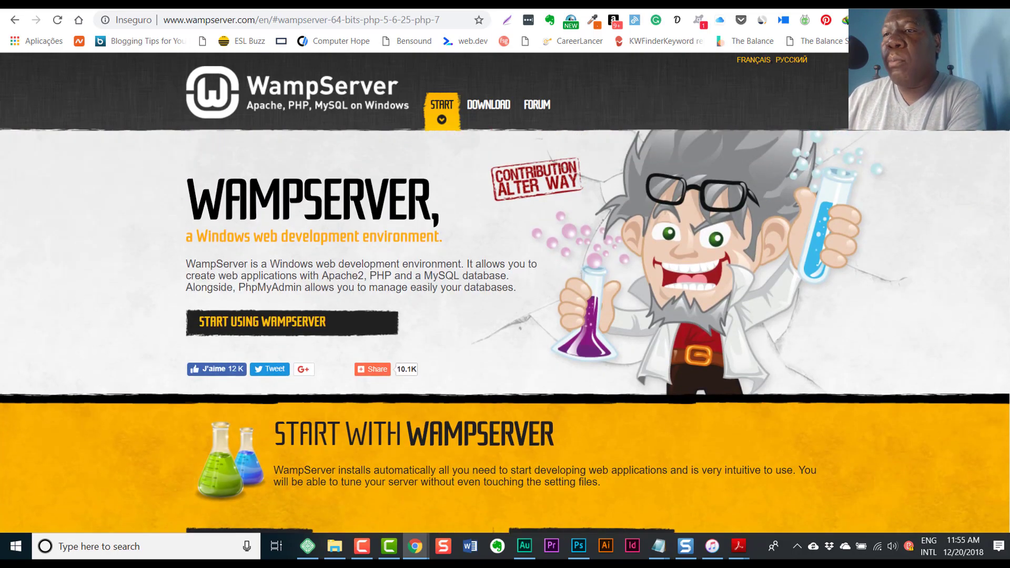
{"action": "scroll", "coordinate": [895, 165], "scroll_direction": "down", "scroll_amount": 15}
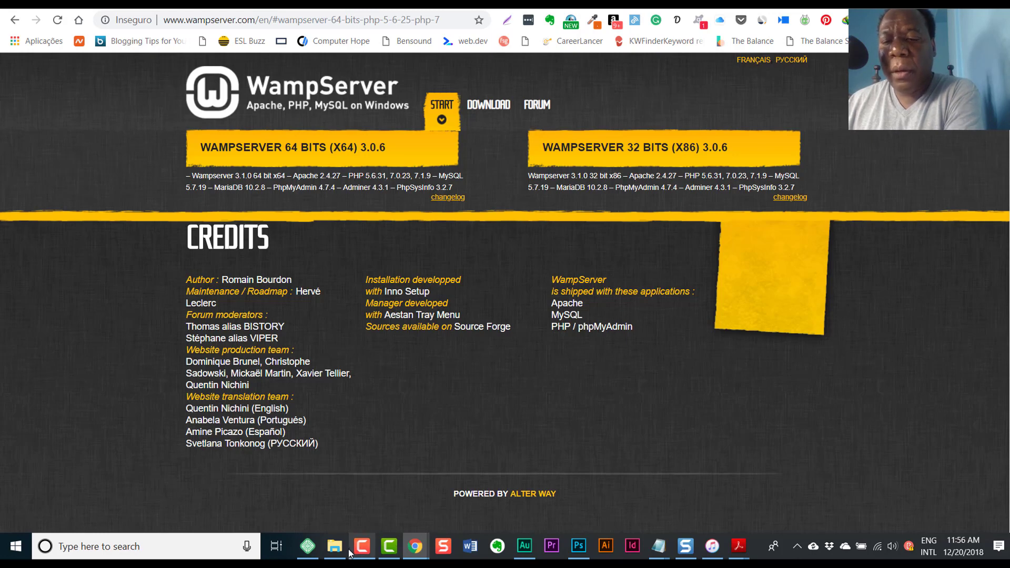
{"action": "left_click", "coordinate": [335, 546]}
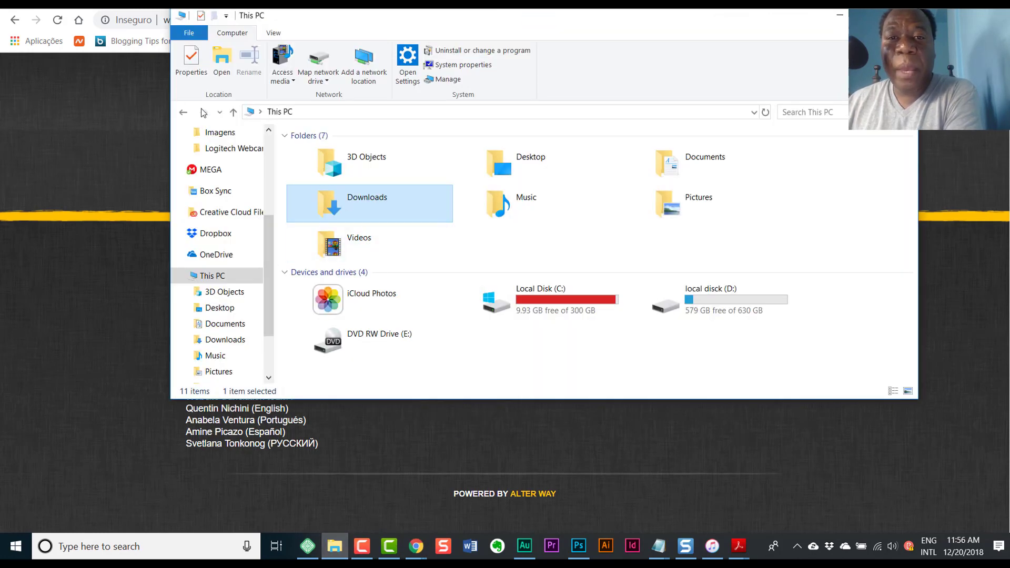
- Launch wampserver3.1.4_x64 from Downloads\Programs and minimize File Explorer
{"action": "double_click", "coordinate": [380, 209]}
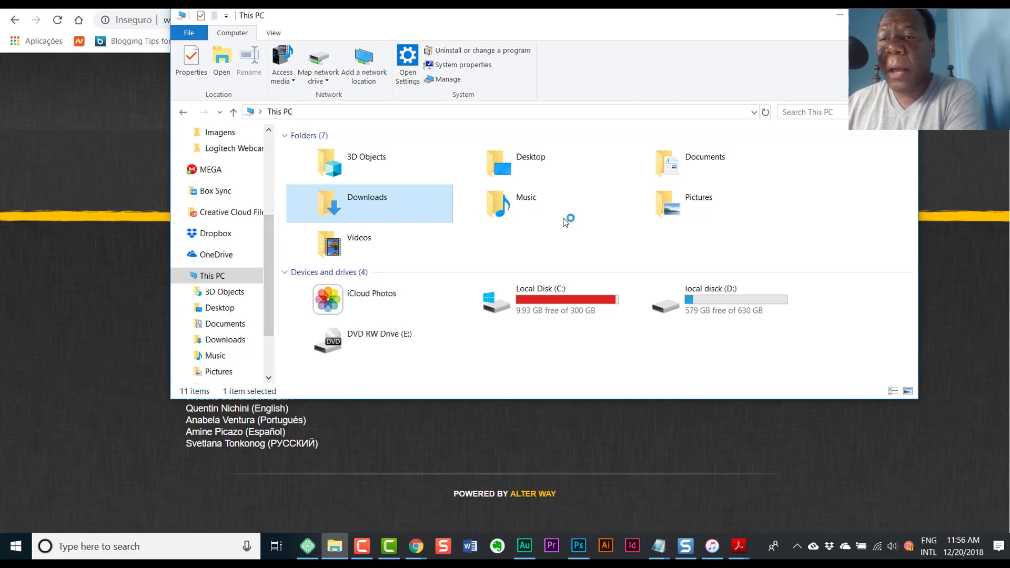
{"action": "left_click", "coordinate": [326, 261]}
{"action": "double_click", "coordinate": [326, 261]}
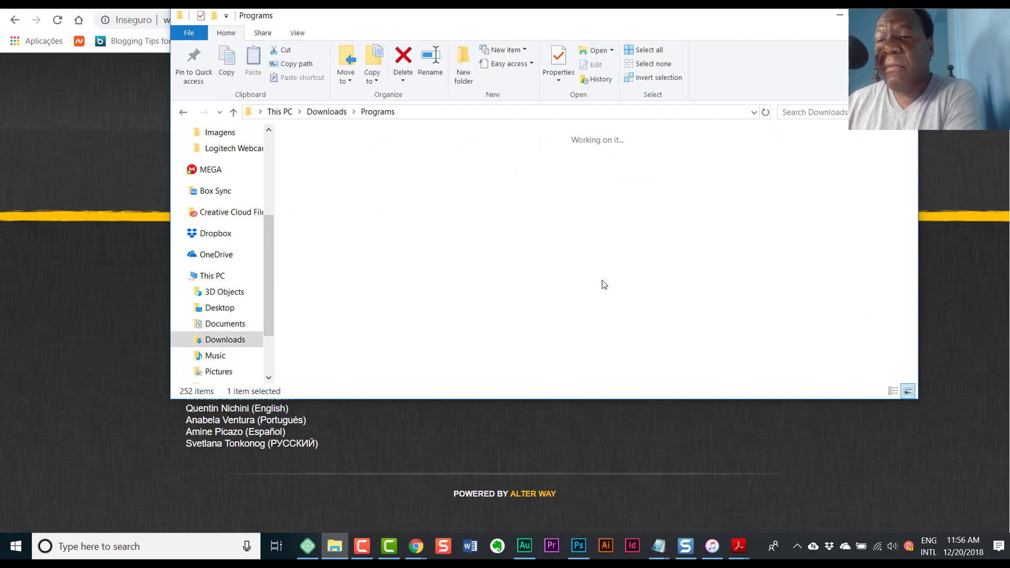
{"action": "scroll", "coordinate": [552, 320], "scroll_direction": "down", "scroll_amount": 1}
{"action": "left_click", "coordinate": [397, 314]}
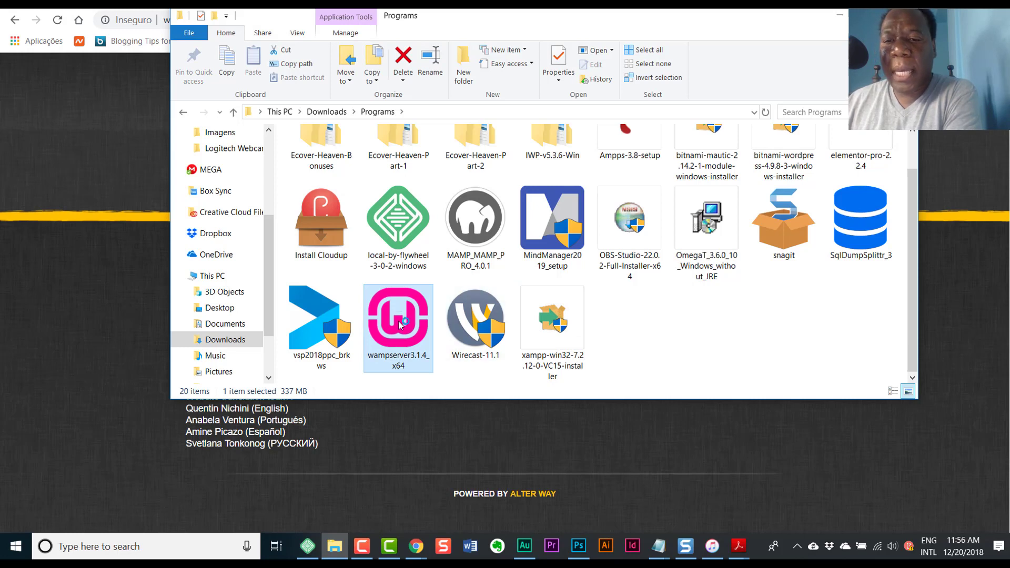
{"action": "double_click", "coordinate": [410, 340]}
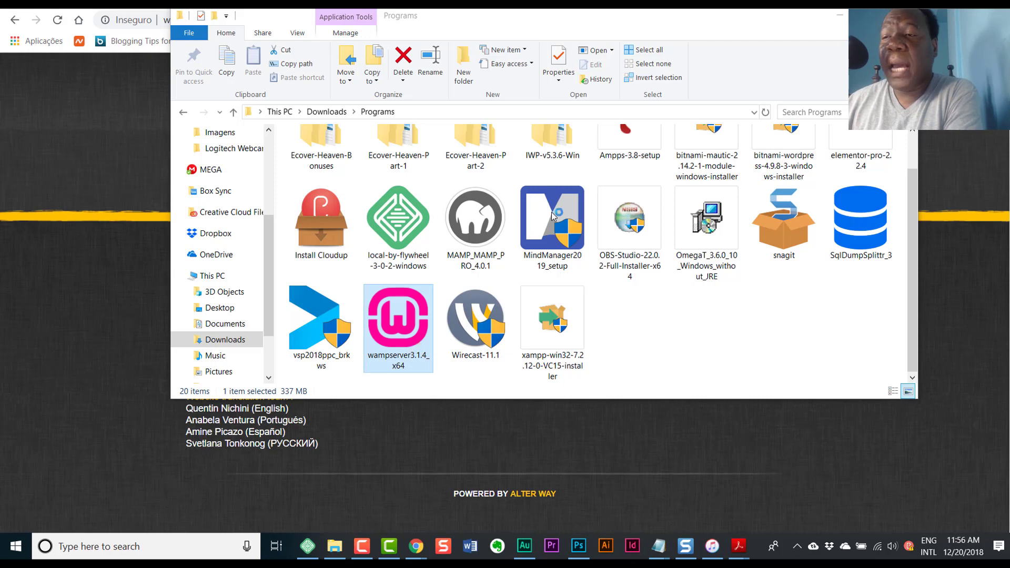
{"action": "left_click", "coordinate": [837, 19]}
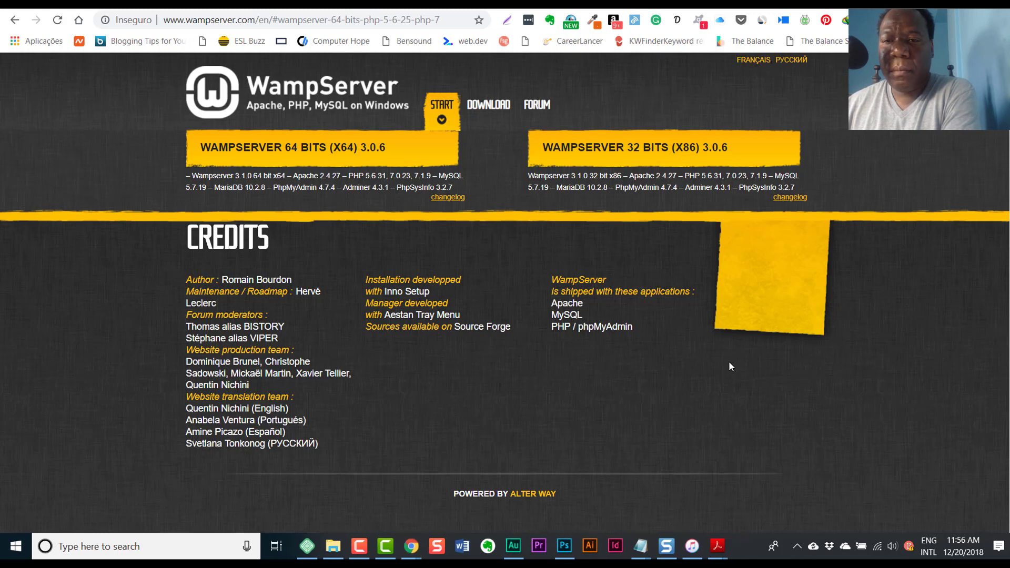
- Keep English as the setup language, accept the licence agreement, and pass the information page
{"action": "left_click", "coordinate": [568, 271]}
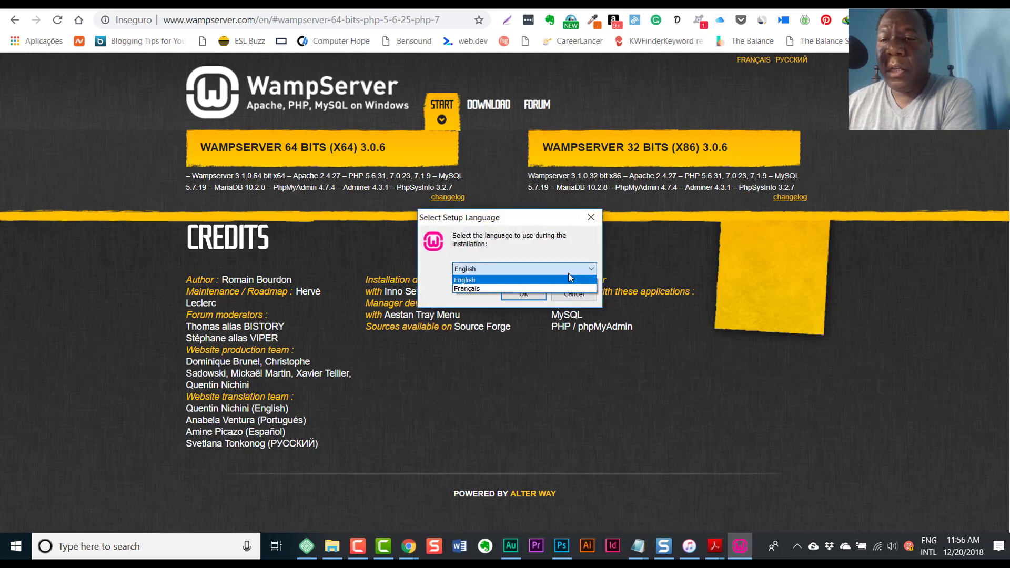
{"action": "left_click", "coordinate": [476, 242]}
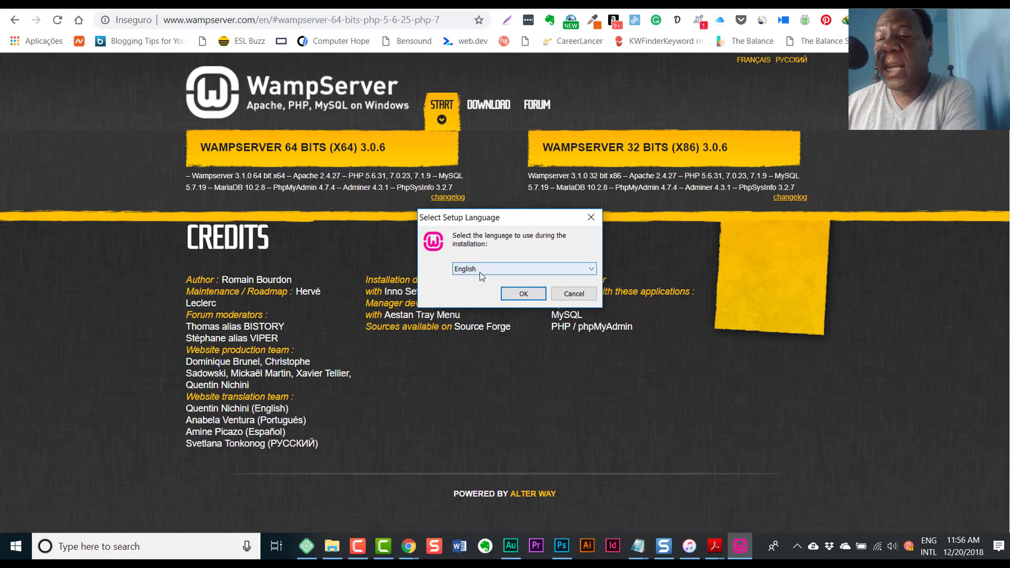
{"action": "left_click", "coordinate": [515, 295]}
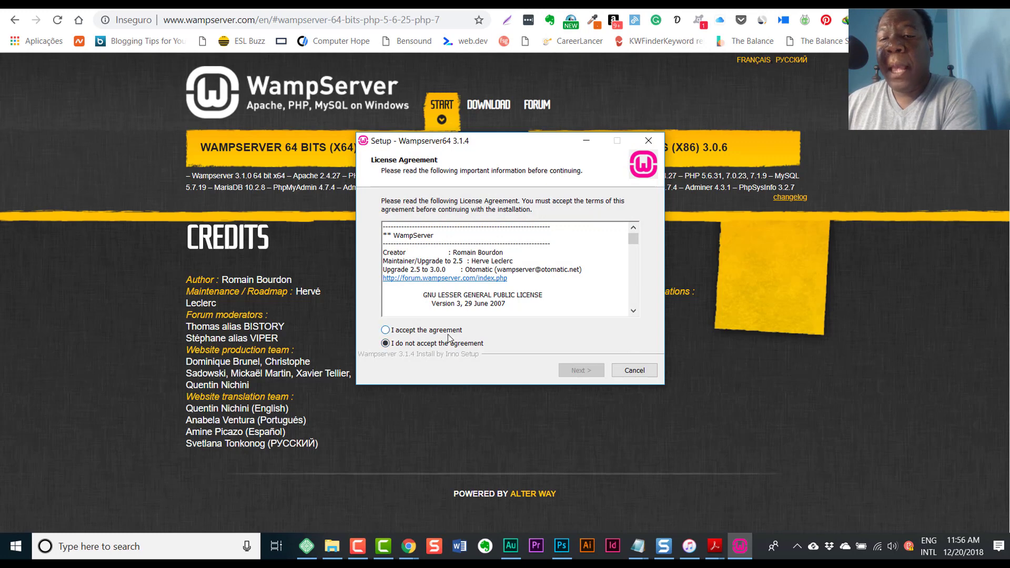
{"action": "left_click", "coordinate": [448, 331]}
{"action": "left_click", "coordinate": [574, 370]}
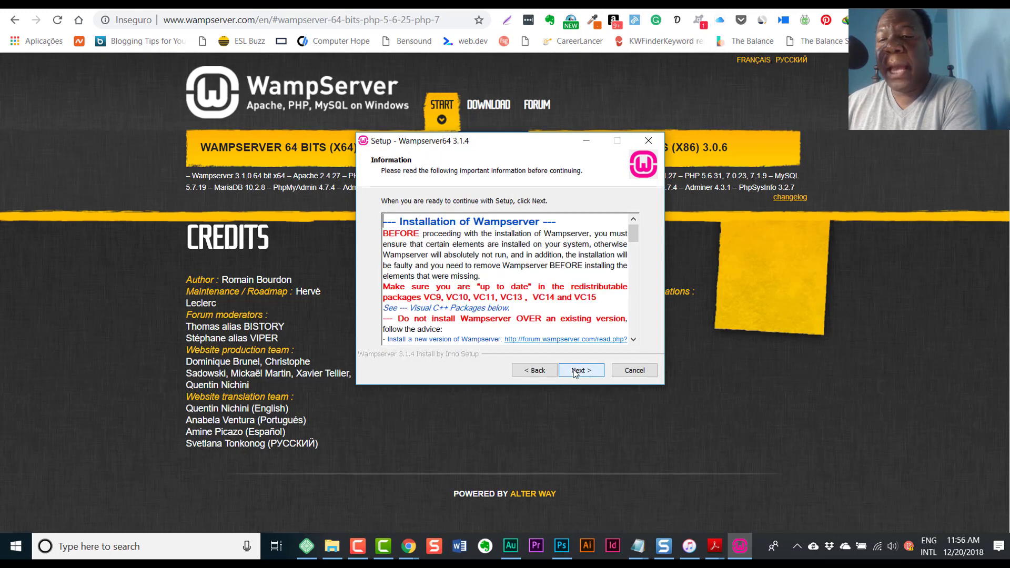
{"action": "left_click", "coordinate": [574, 369]}
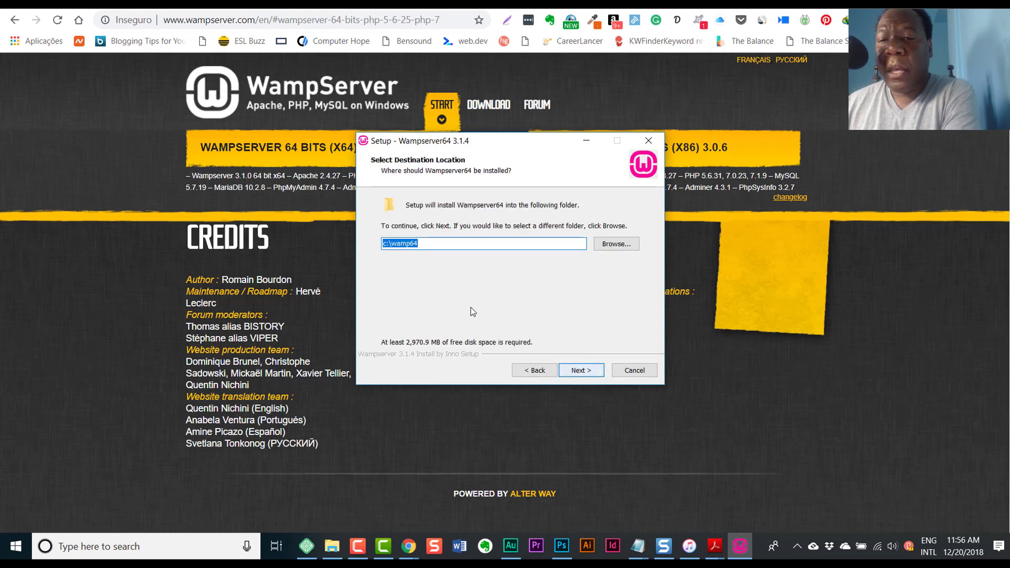
- Set the installation folder to a new D:\wamp folder instead of C:\wamp64
{"action": "left_click", "coordinate": [618, 244]}
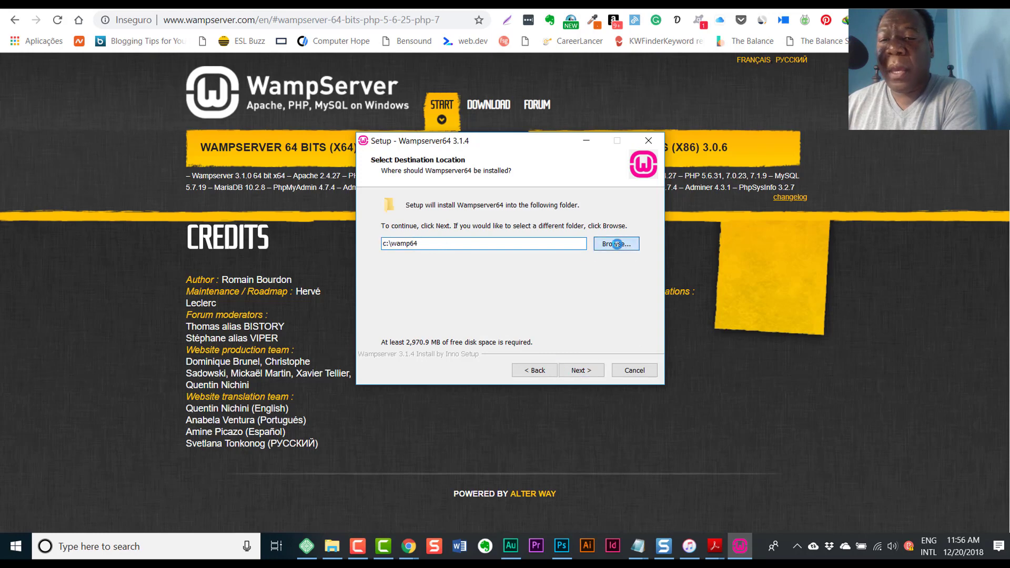
{"action": "scroll", "coordinate": [489, 273], "scroll_direction": "down", "scroll_amount": 1}
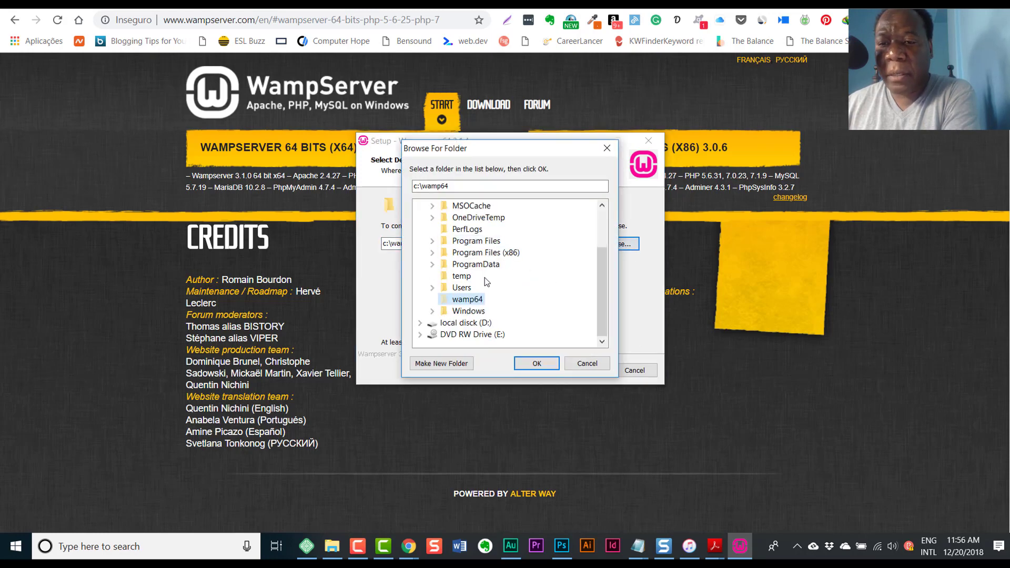
{"action": "left_click", "coordinate": [463, 322]}
{"action": "left_click", "coordinate": [465, 186]}
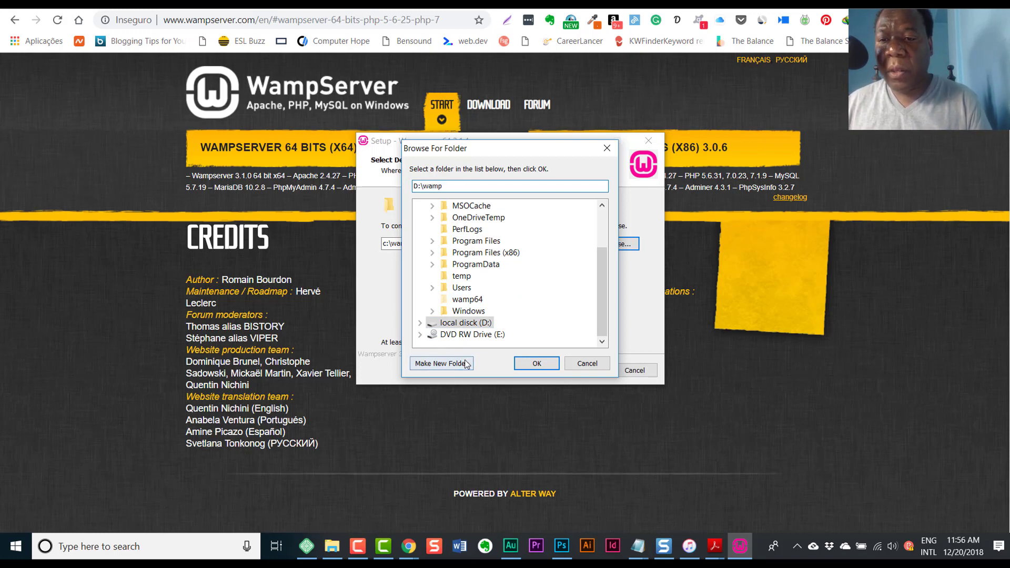
{"action": "left_click", "coordinate": [441, 363]}
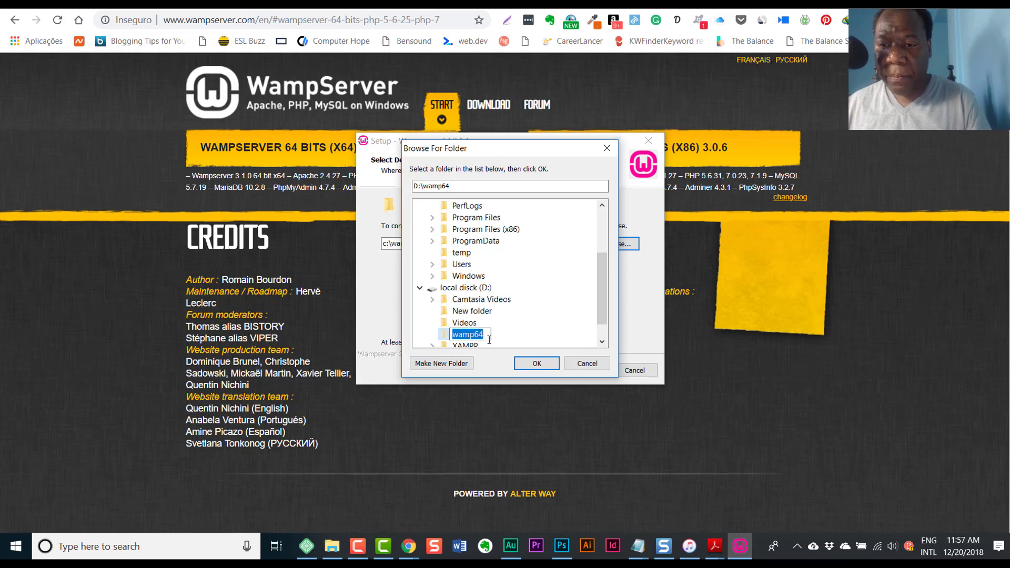
{"action": "left_click", "coordinate": [489, 339]}
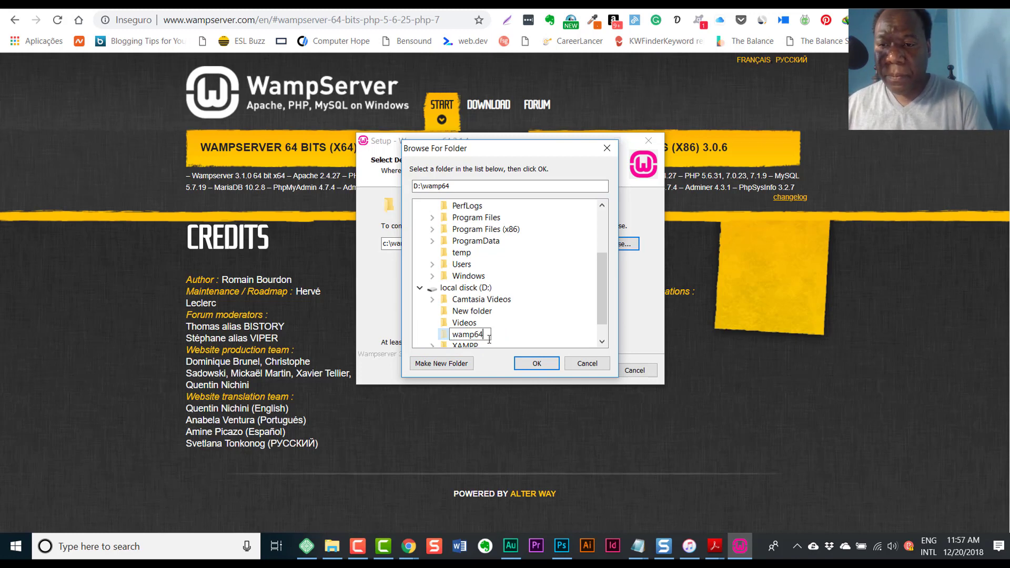
{"action": "left_click", "coordinate": [536, 363]}
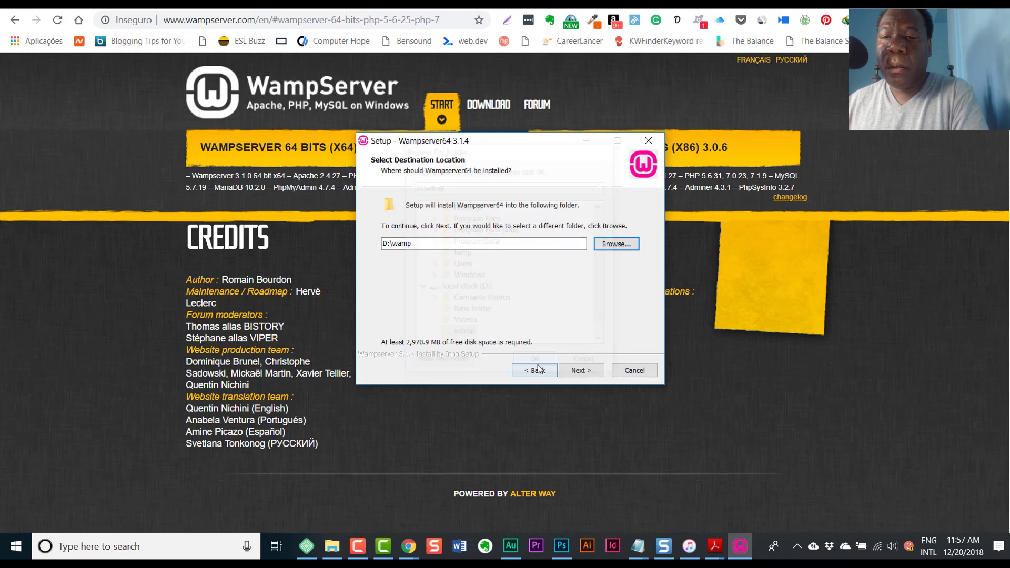
{"action": "left_click", "coordinate": [595, 369]}
- Accept the default Start Menu folder, start installing, and choose a browser other than Internet Explorer
{"action": "left_click", "coordinate": [582, 374]}
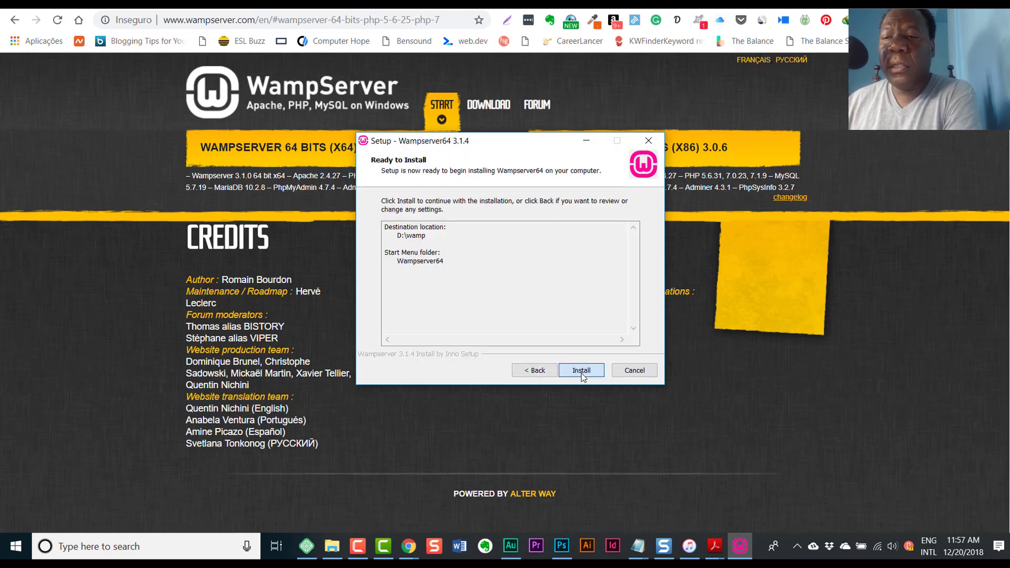
{"action": "left_click", "coordinate": [581, 373]}
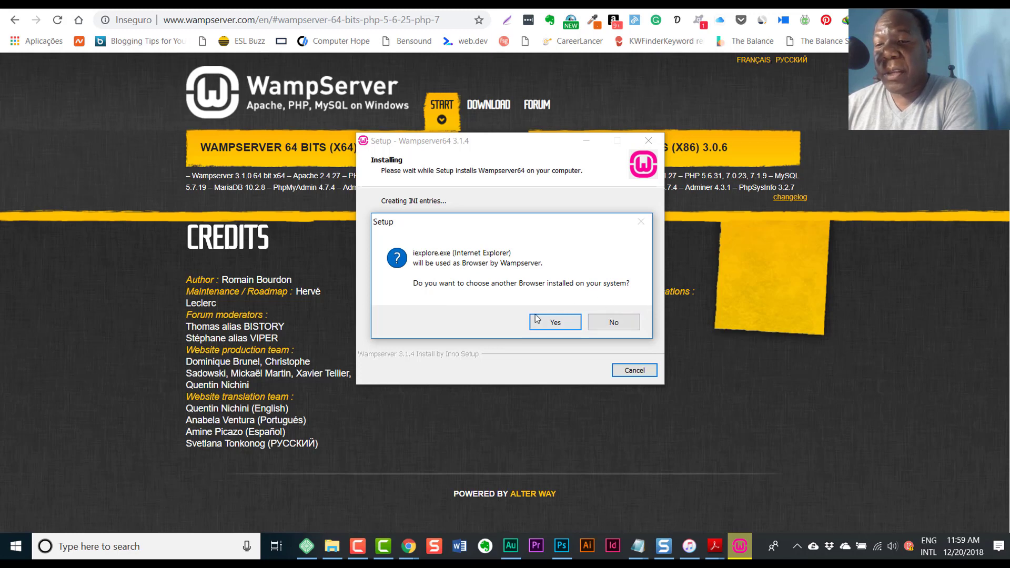
{"action": "left_click", "coordinate": [553, 326]}
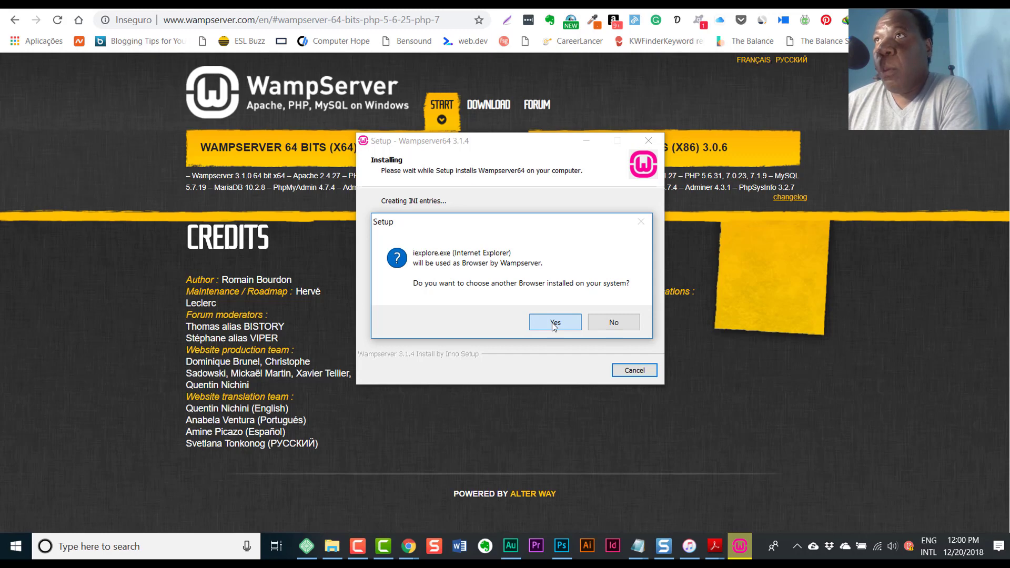
{"action": "left_click", "coordinate": [553, 325]}
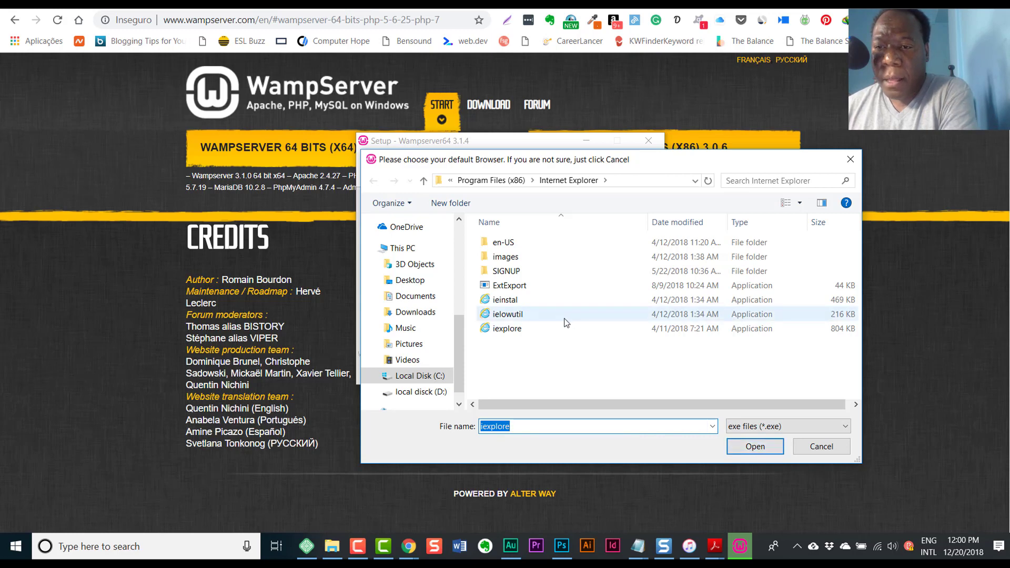
- Browse to C:\Program Files (x86) in the browser selection dialog
{"action": "left_click", "coordinate": [426, 378]}
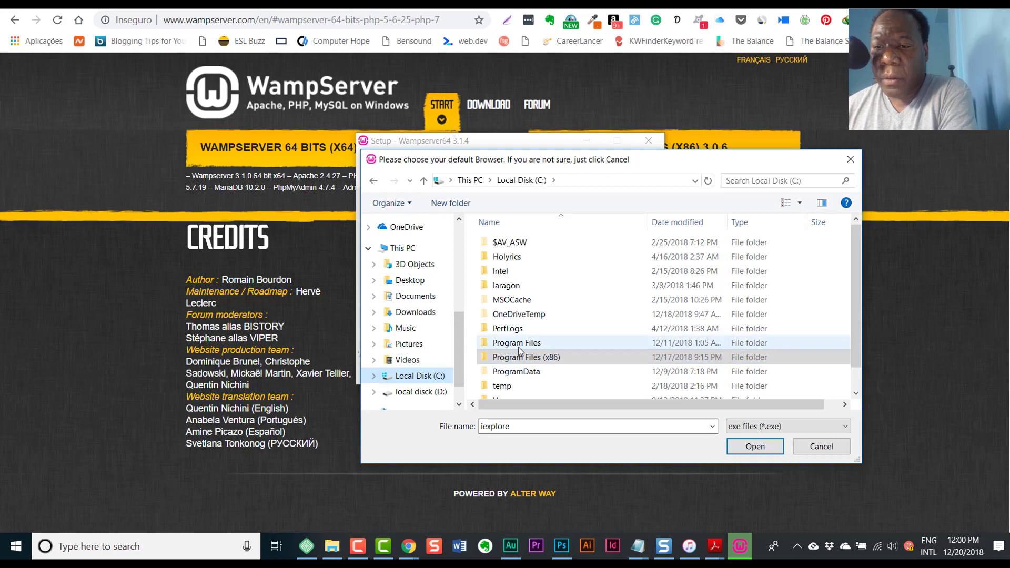
{"action": "left_click", "coordinate": [495, 358]}
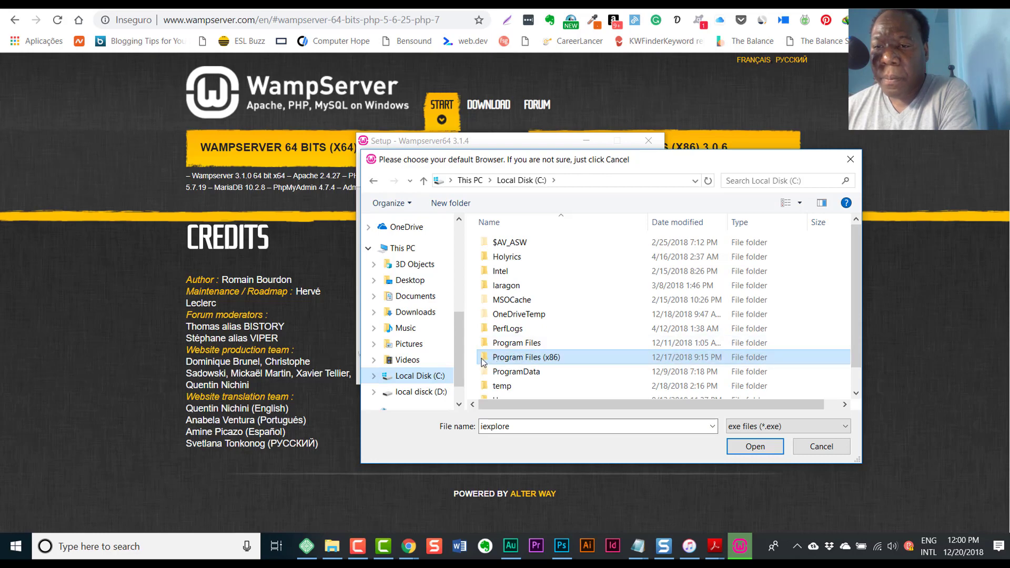
{"action": "double_click", "coordinate": [494, 357]}
{"action": "scroll", "coordinate": [543, 310], "scroll_direction": "down", "scroll_amount": 7}
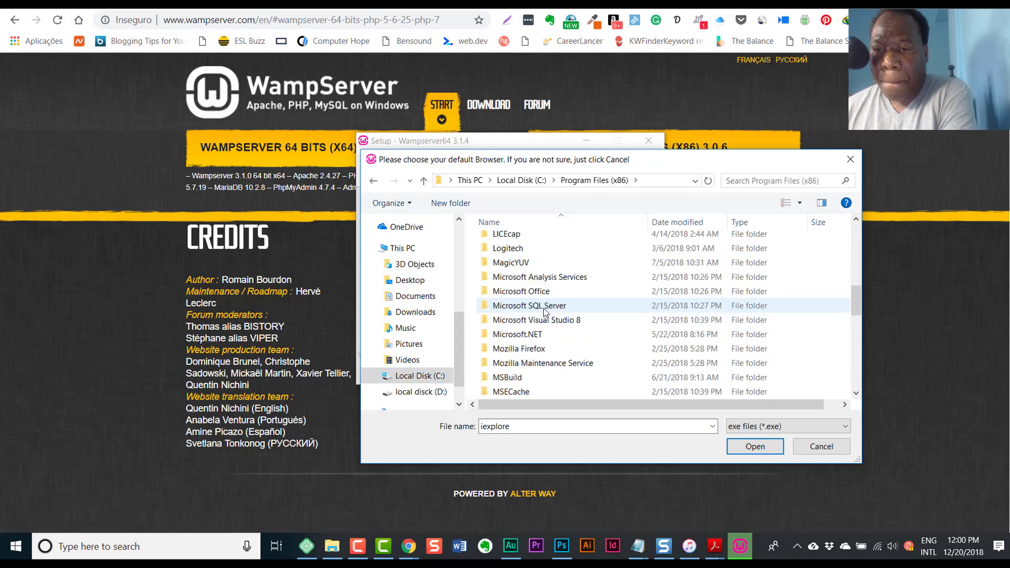
{"action": "scroll", "coordinate": [544, 311], "scroll_direction": "up", "scroll_amount": 8}
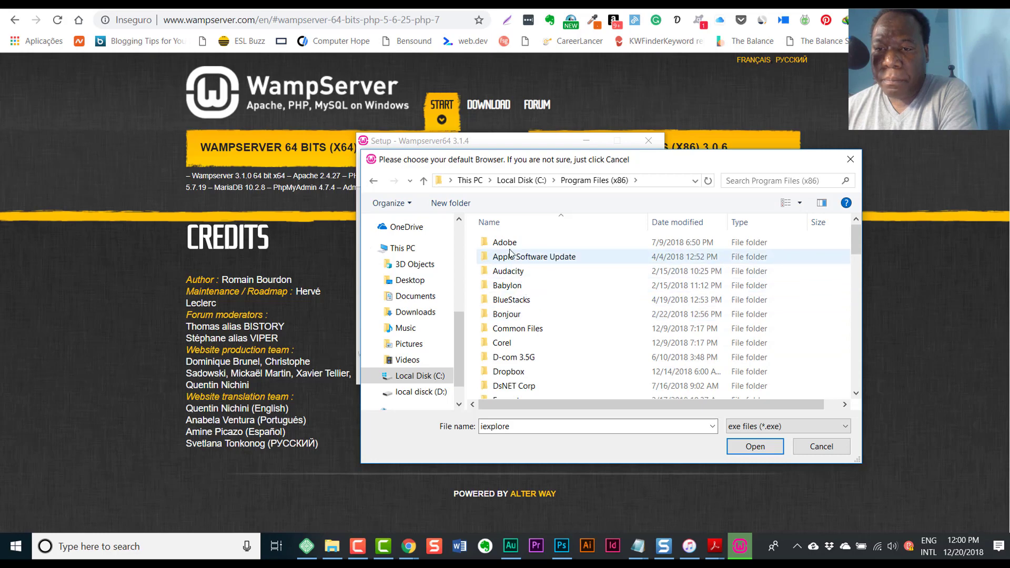
{"action": "scroll", "coordinate": [523, 327], "scroll_direction": "down", "scroll_amount": 1}
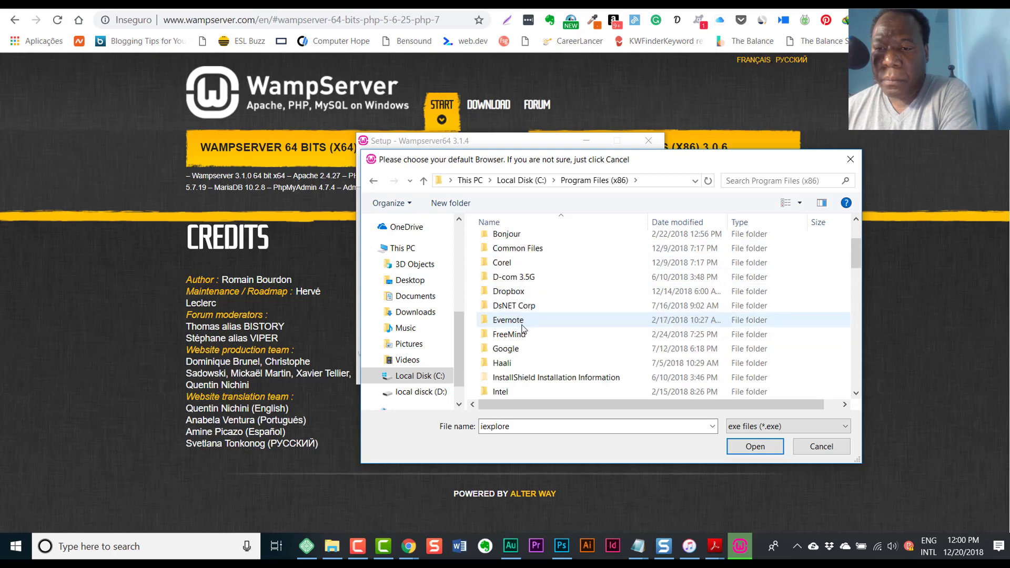
{"action": "scroll", "coordinate": [522, 329], "scroll_direction": "down", "scroll_amount": 2}
- Select chrome.exe in Google\Chrome\Application as WampServer's default browser
{"action": "left_click", "coordinate": [507, 265]}
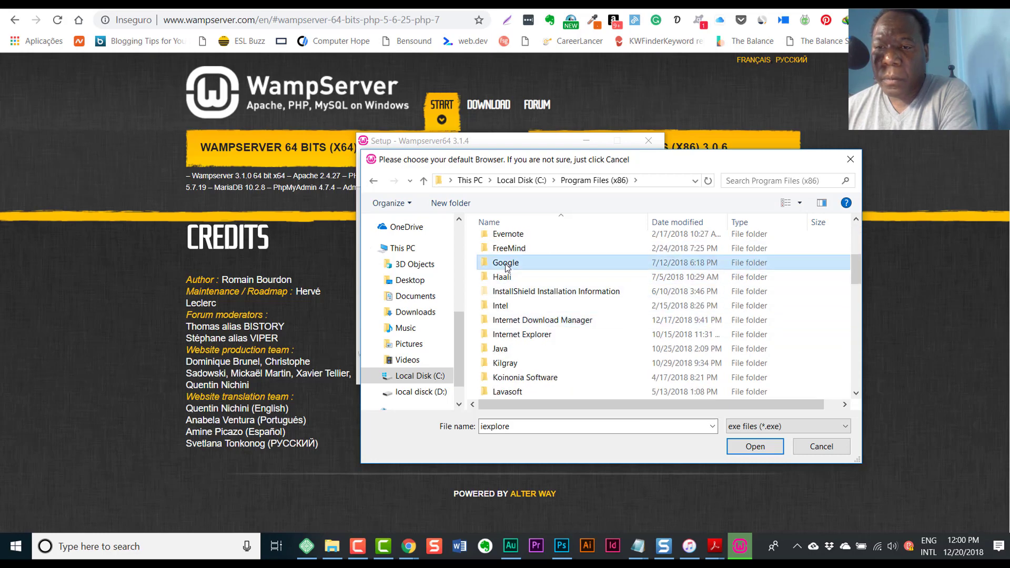
{"action": "double_click", "coordinate": [507, 266]}
{"action": "double_click", "coordinate": [513, 243]}
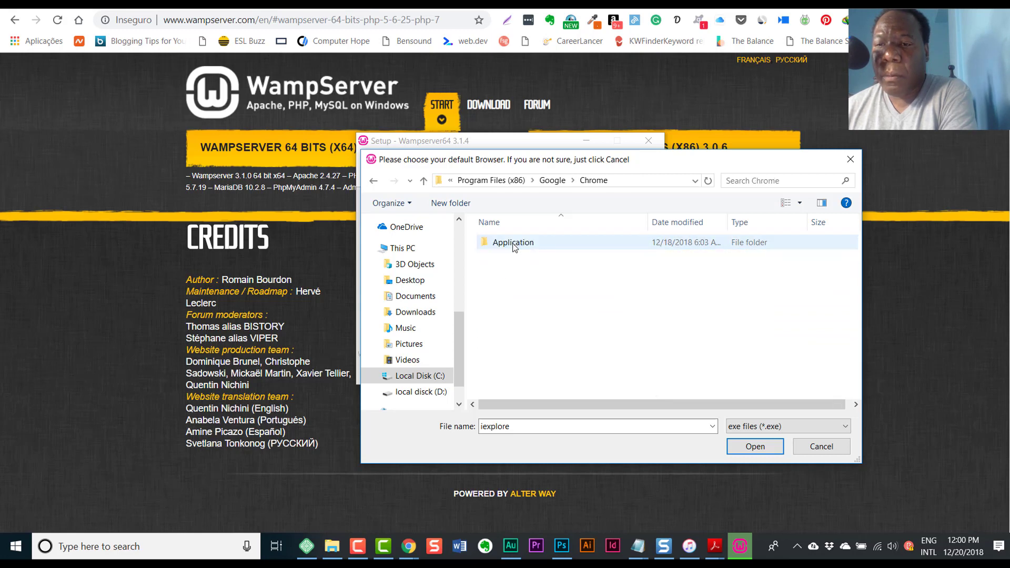
{"action": "double_click", "coordinate": [514, 243]}
{"action": "left_click", "coordinate": [505, 285]}
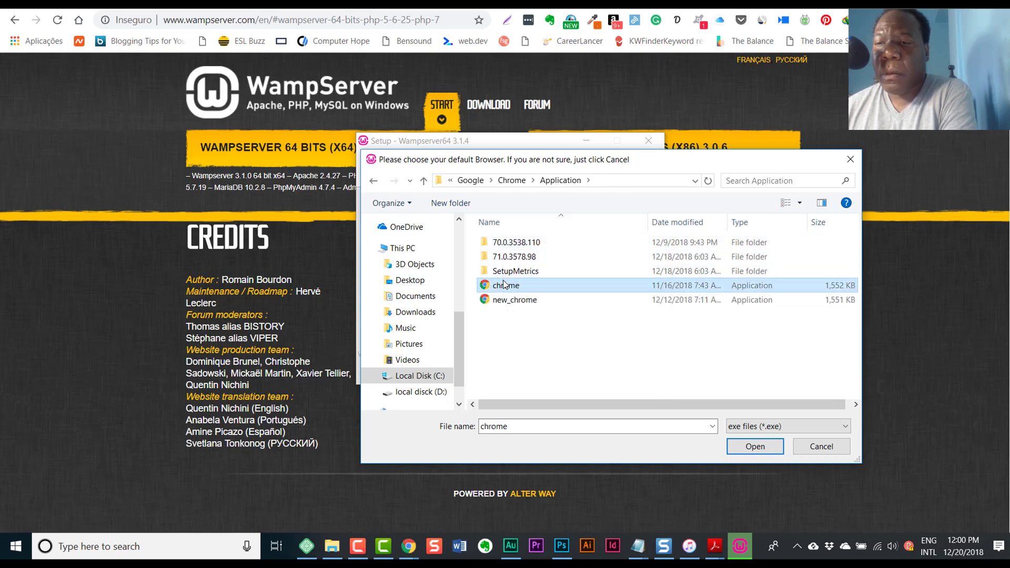
{"action": "left_click", "coordinate": [761, 446]}
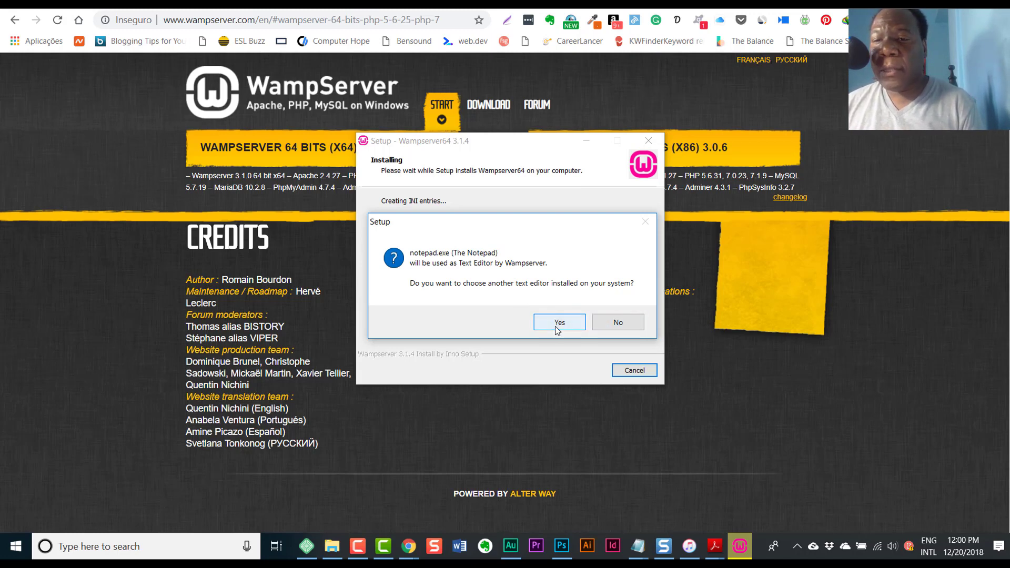
- Keep Notepad as the editor, allow Apache HTTP Server through the firewall, and finish setup
{"action": "left_click", "coordinate": [617, 326]}
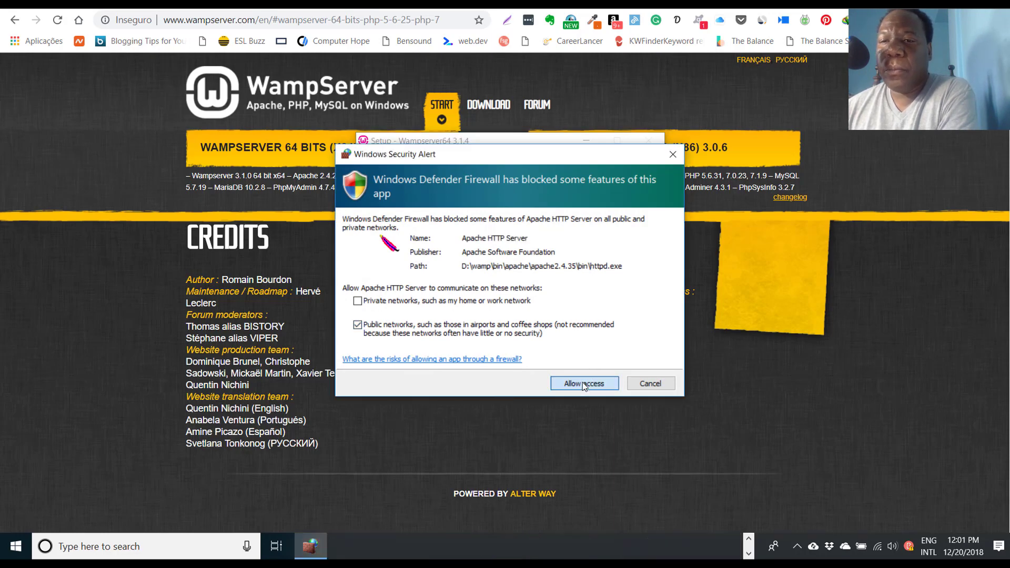
{"action": "left_click", "coordinate": [578, 384]}
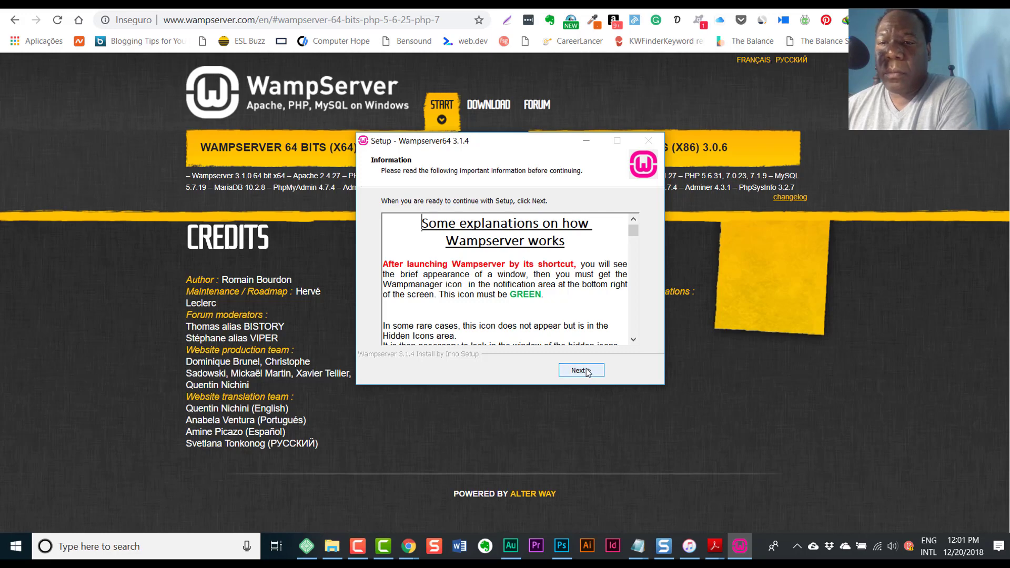
{"action": "left_click", "coordinate": [582, 371]}
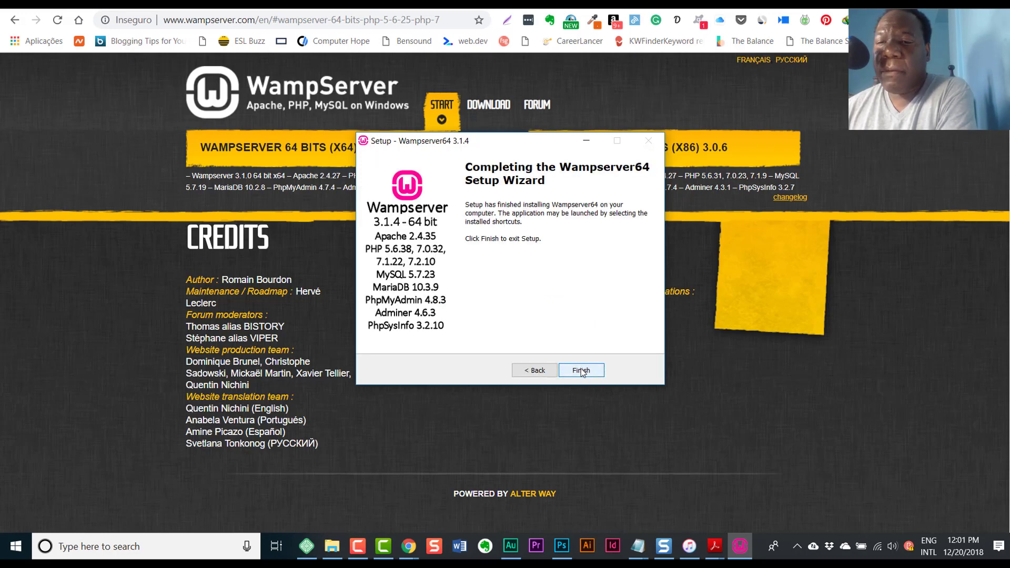
{"action": "left_click", "coordinate": [582, 371]}
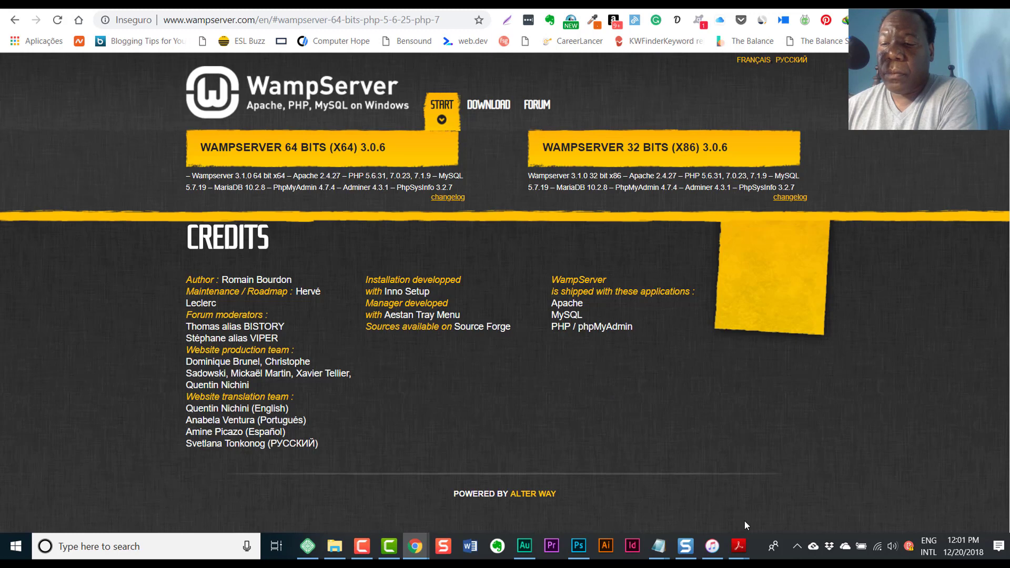
- Launch WampServer from the Wampserver64 desktop shortcut
{"action": "left_click", "coordinate": [796, 547]}
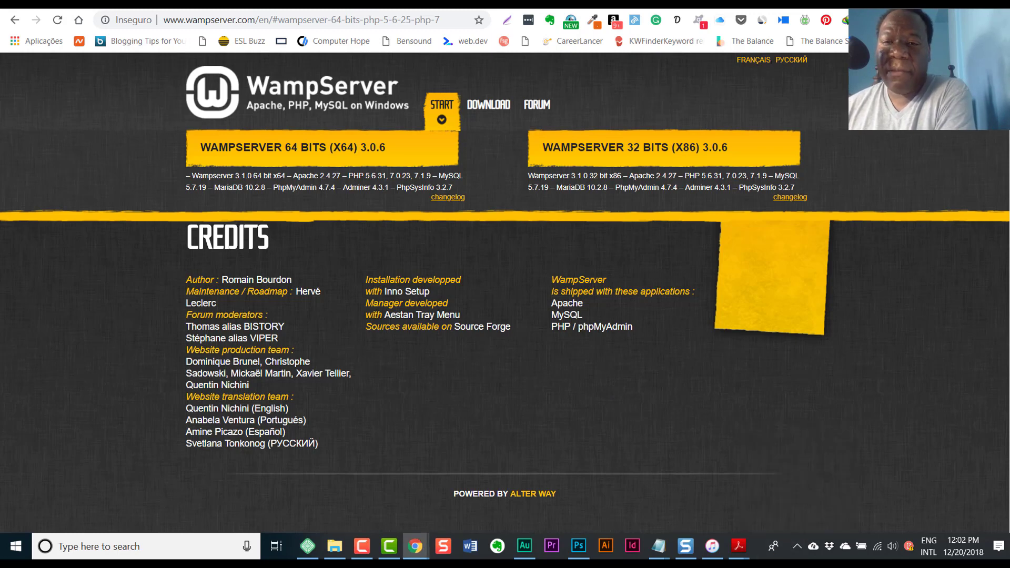
{"action": "key", "text": "alt+Tab"}
{"action": "key", "text": "super+d"}
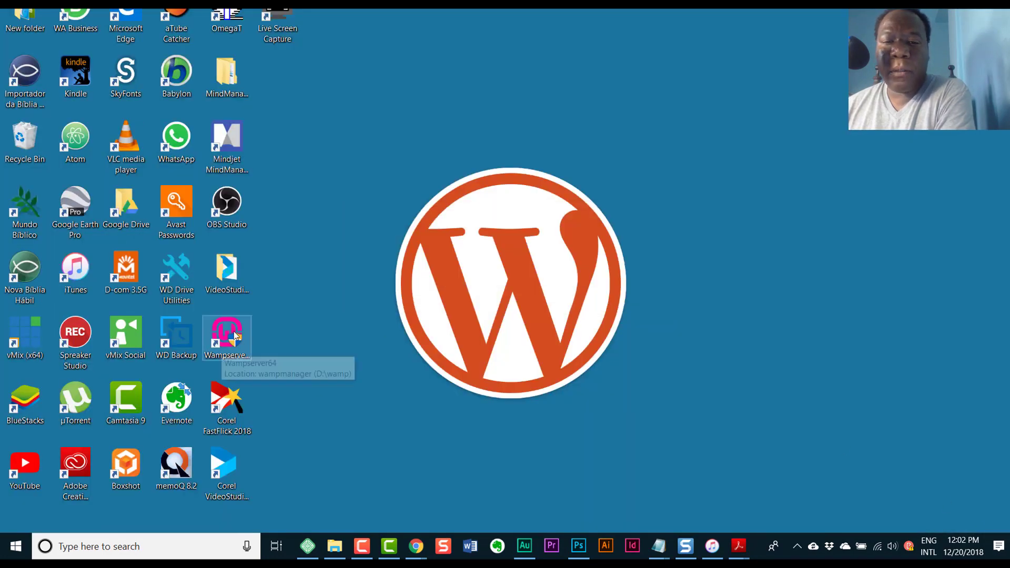
{"action": "left_click", "coordinate": [234, 335]}
{"action": "double_click", "coordinate": [235, 338]}
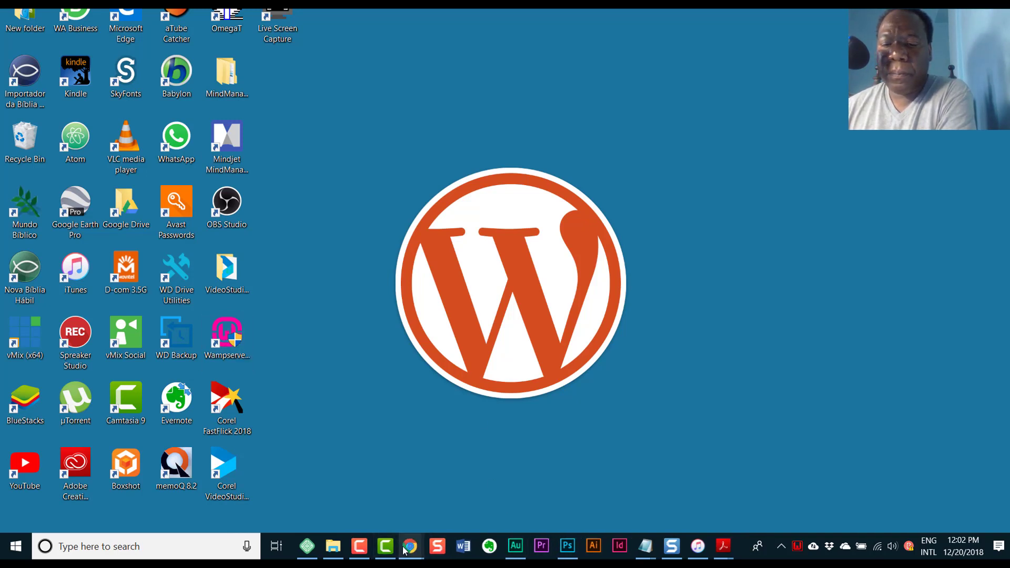
- Return to Chrome, look for the WampServer tray icon, and dismiss the People panel
{"action": "mouse_move", "coordinate": [412, 549]}
{"action": "left_click", "coordinate": [365, 513]}
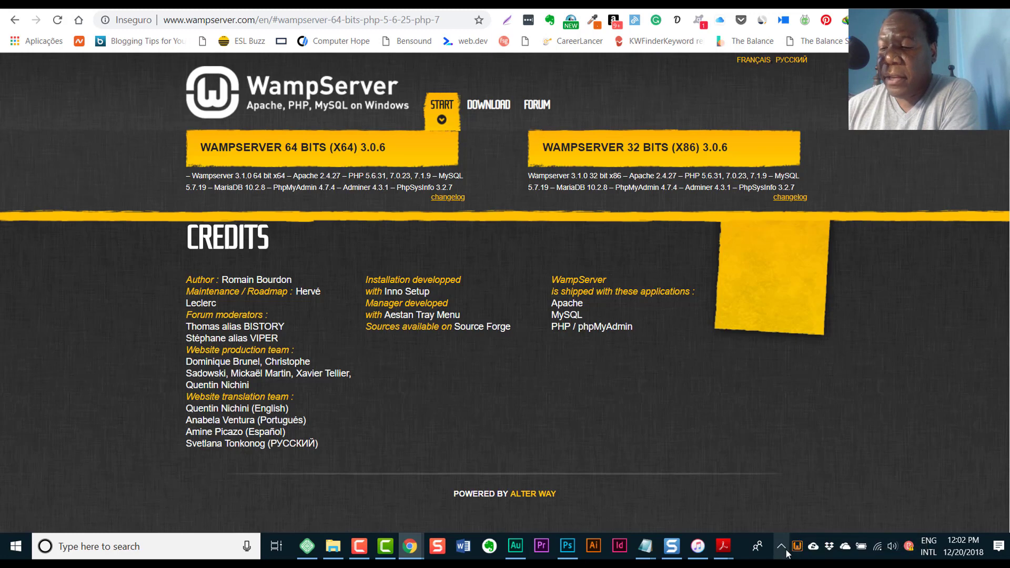
{"action": "left_click", "coordinate": [780, 547]}
{"action": "left_click", "coordinate": [780, 547]}
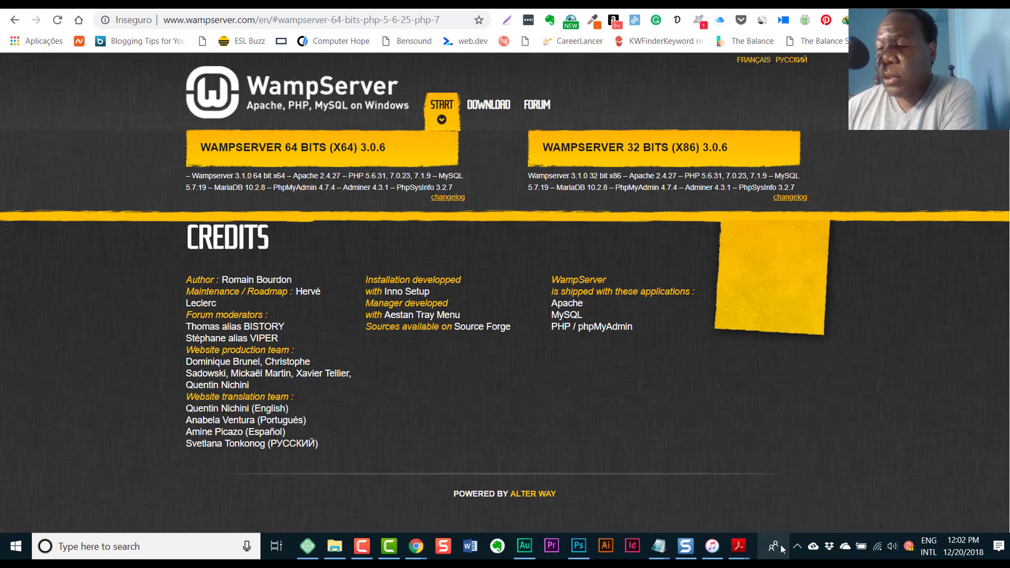
{"action": "left_click", "coordinate": [797, 545]}
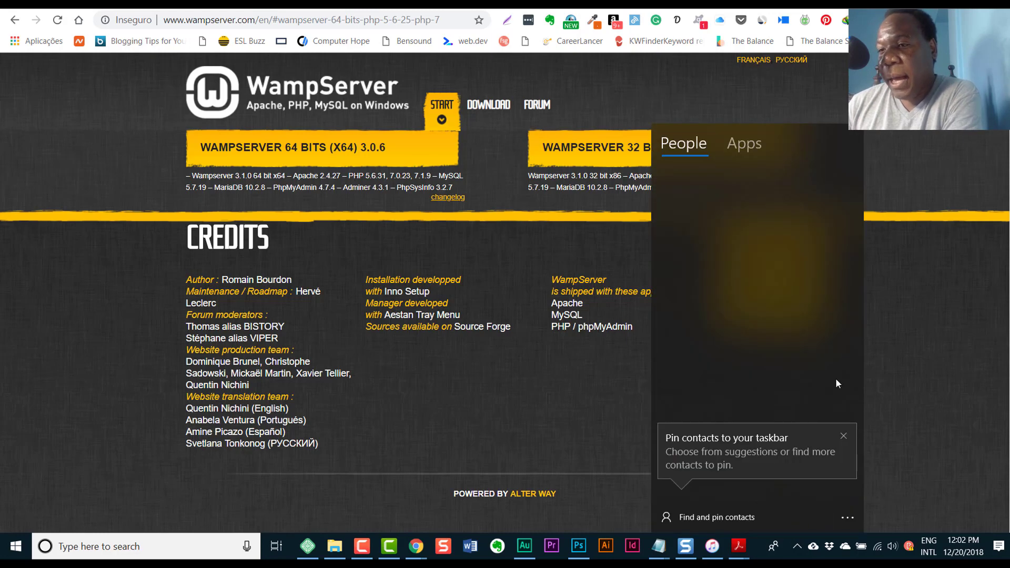
{"action": "key", "text": "Escape"}
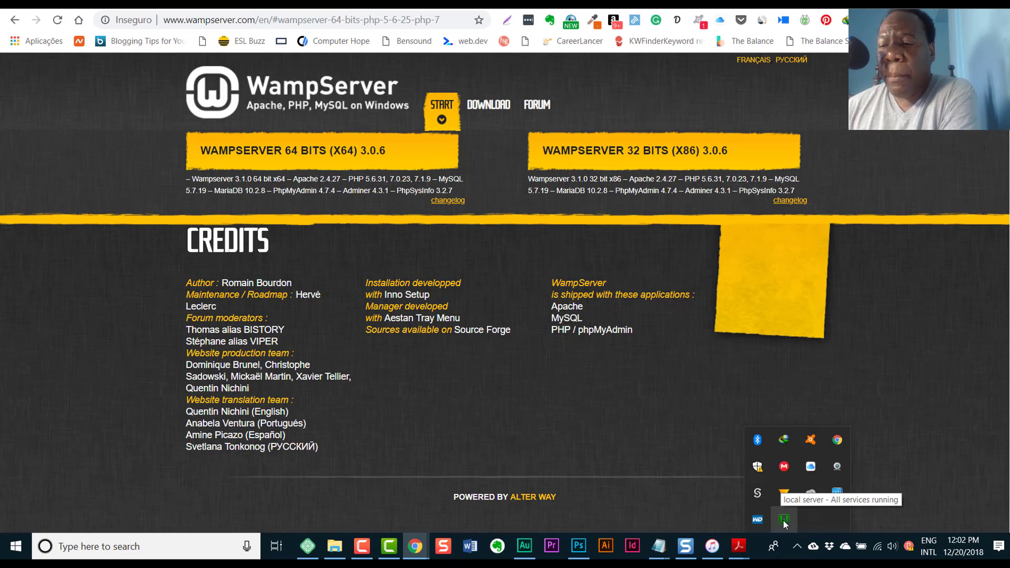
- Start all WampServer services from the tray menu, then open Localhost showing Apache 2.4.35 and PHP 7.2.10
{"action": "left_click", "coordinate": [782, 519]}
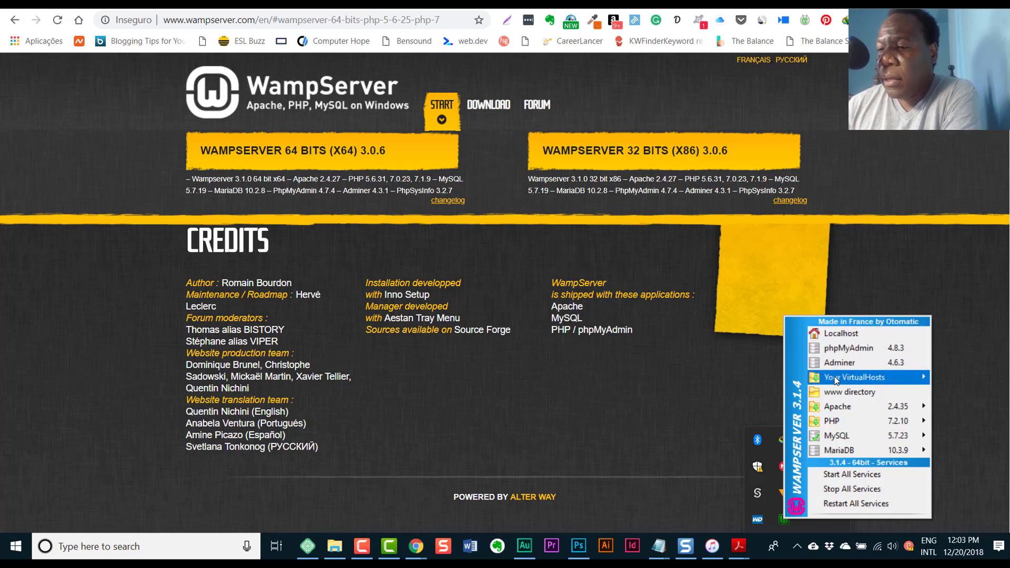
{"action": "mouse_move", "coordinate": [853, 378]}
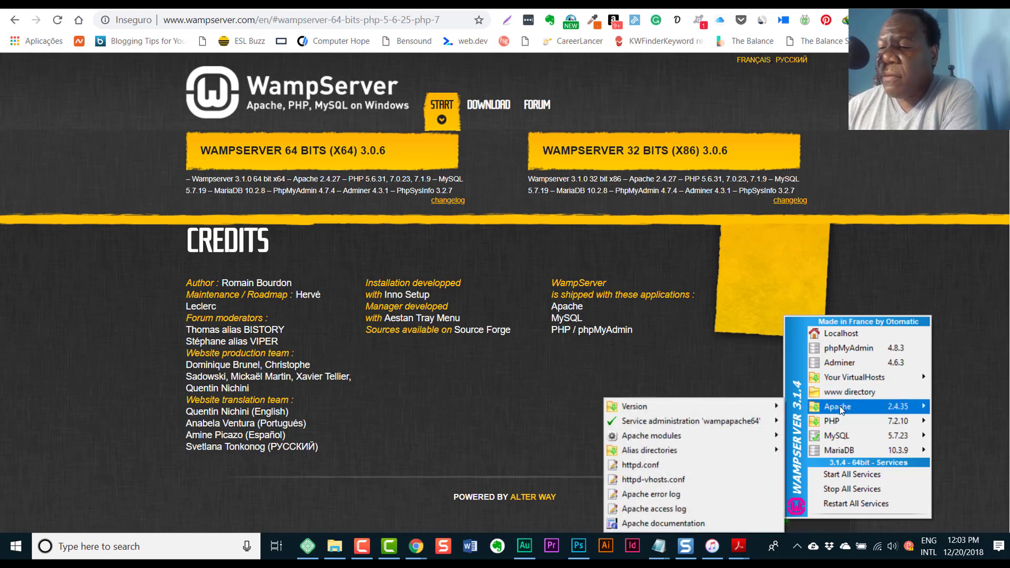
{"action": "mouse_move", "coordinate": [868, 441]}
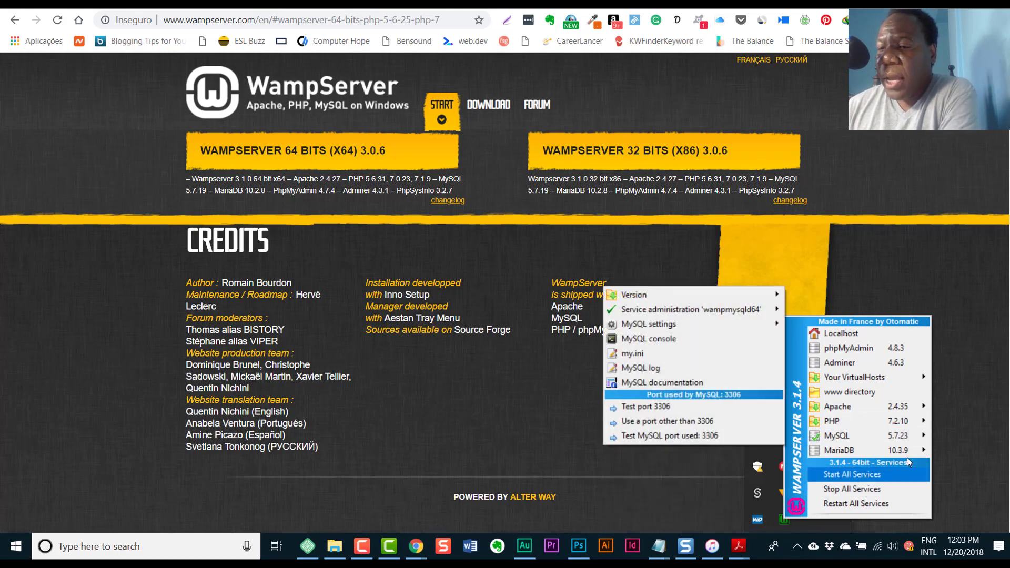
{"action": "left_click", "coordinate": [852, 478]}
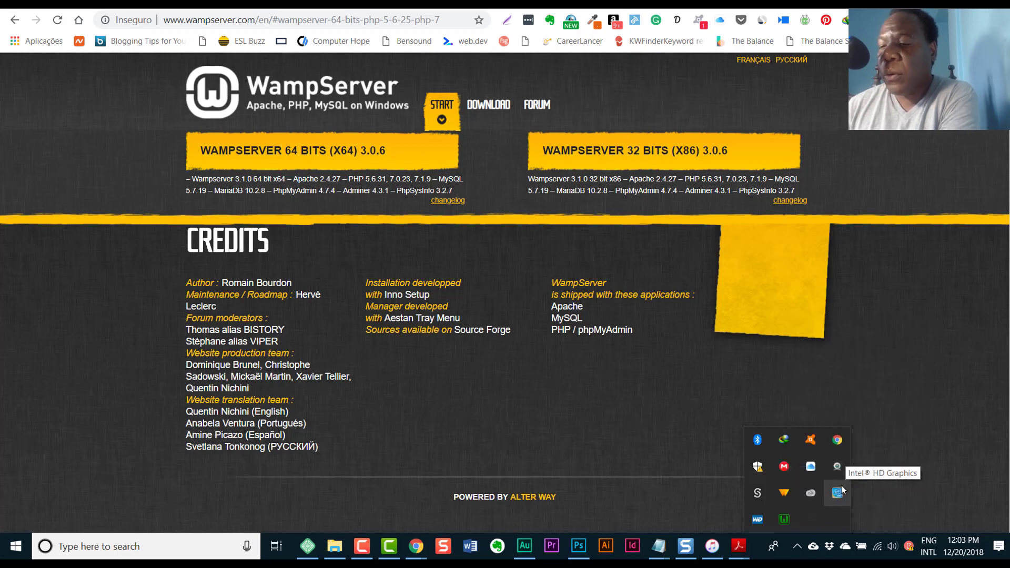
{"action": "left_click", "coordinate": [783, 518]}
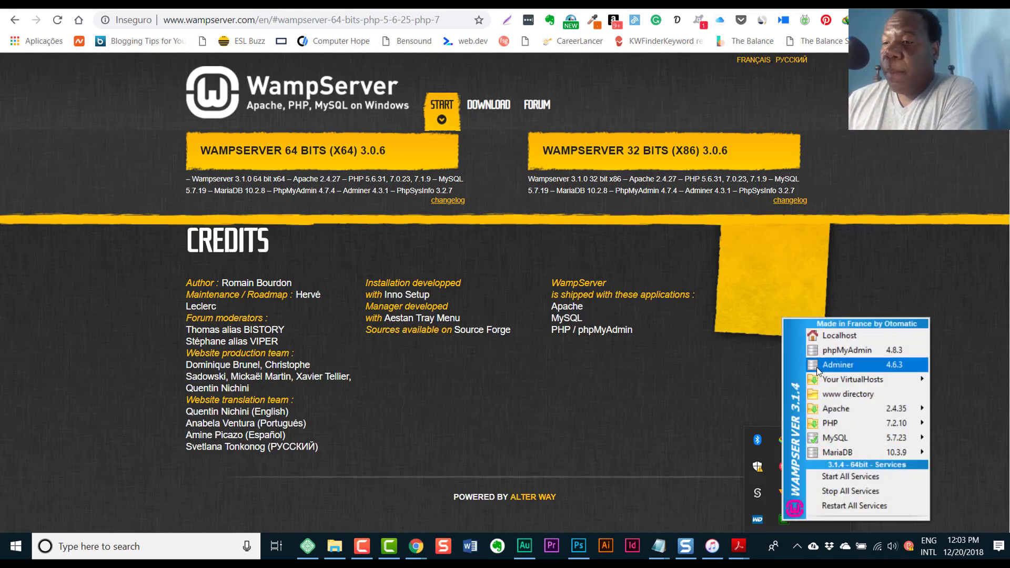
{"action": "left_click", "coordinate": [834, 336]}
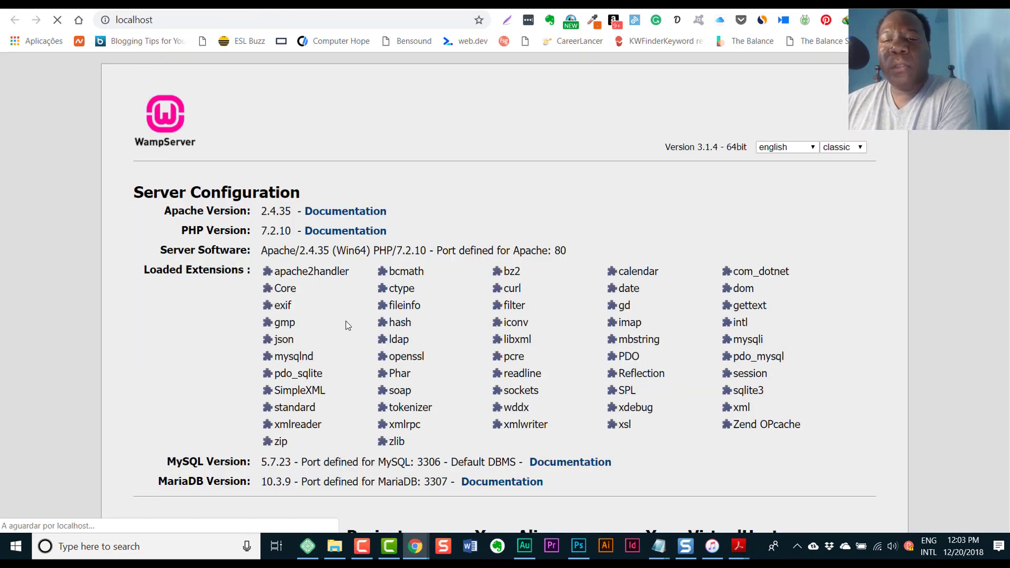
- Reload the WampServer localhost homepage and switch its language to Portuguese
{"action": "scroll", "coordinate": [320, 349], "scroll_direction": "down", "scroll_amount": 3}
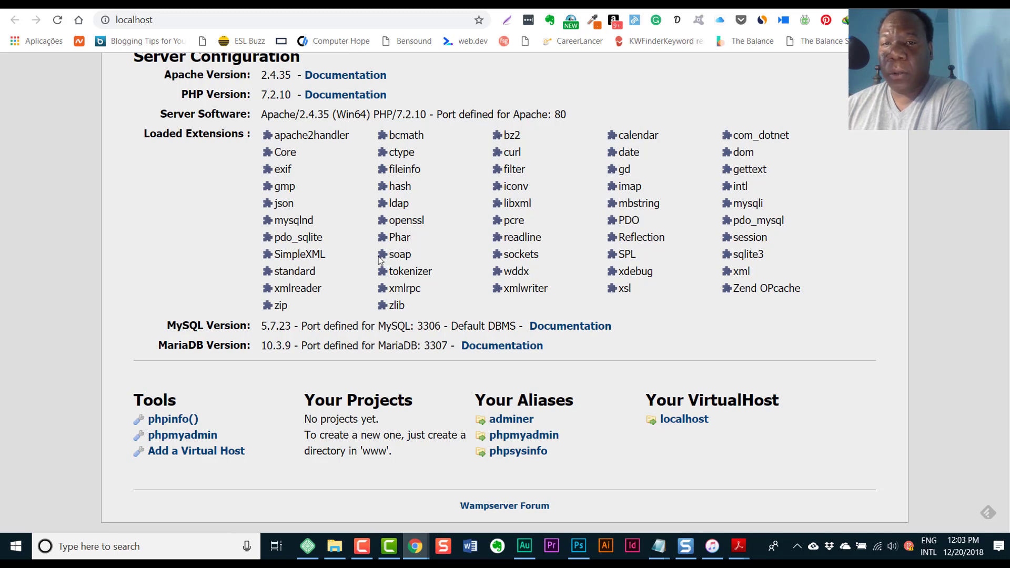
{"action": "left_click", "coordinate": [686, 420]}
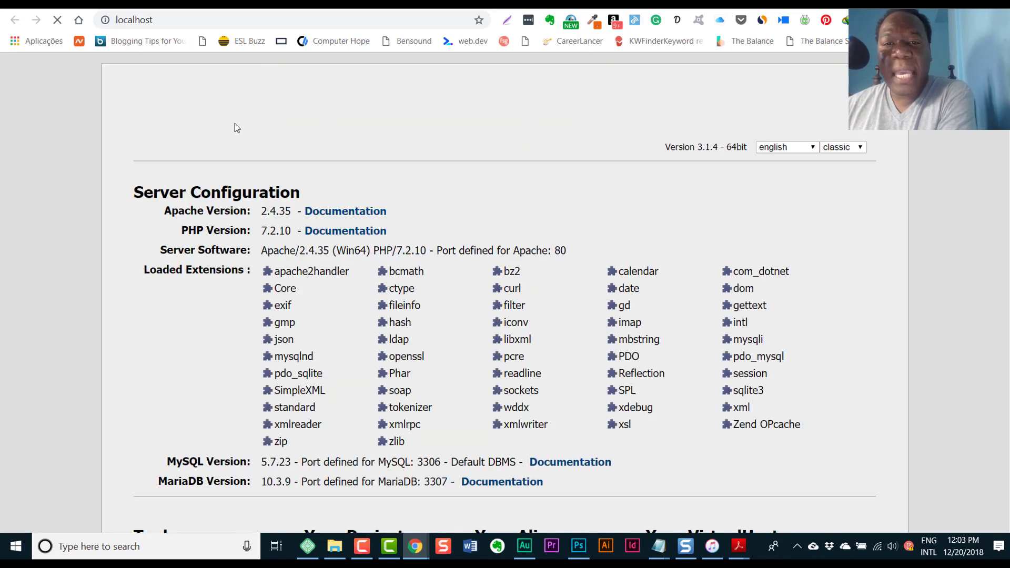
{"action": "scroll", "coordinate": [631, 290], "scroll_direction": "down", "scroll_amount": 2}
{"action": "scroll", "coordinate": [683, 263], "scroll_direction": "up", "scroll_amount": 2}
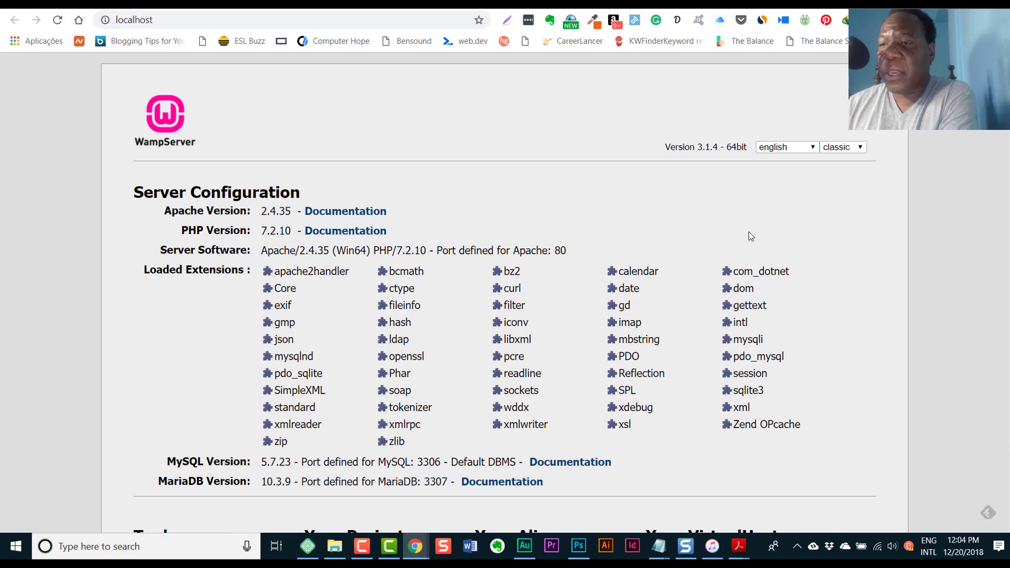
{"action": "left_click", "coordinate": [811, 150]}
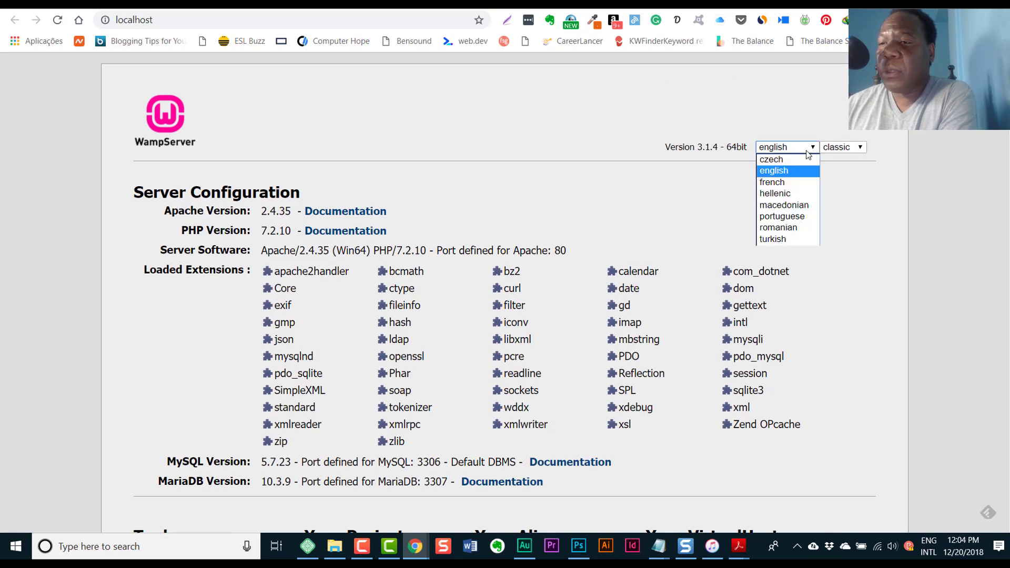
{"action": "left_click", "coordinate": [775, 220]}
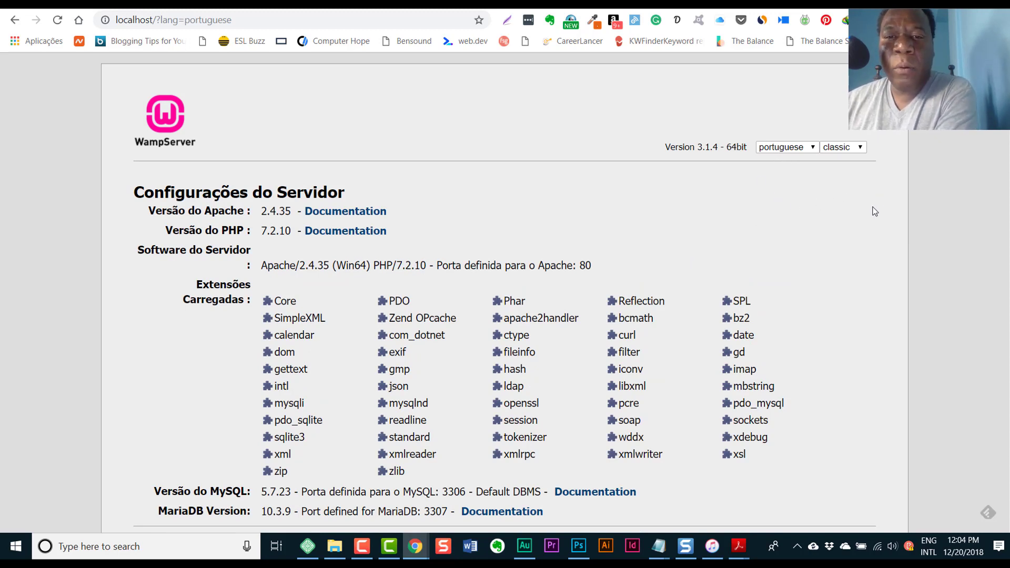
{"action": "scroll", "coordinate": [878, 202], "scroll_direction": "down", "scroll_amount": 3}
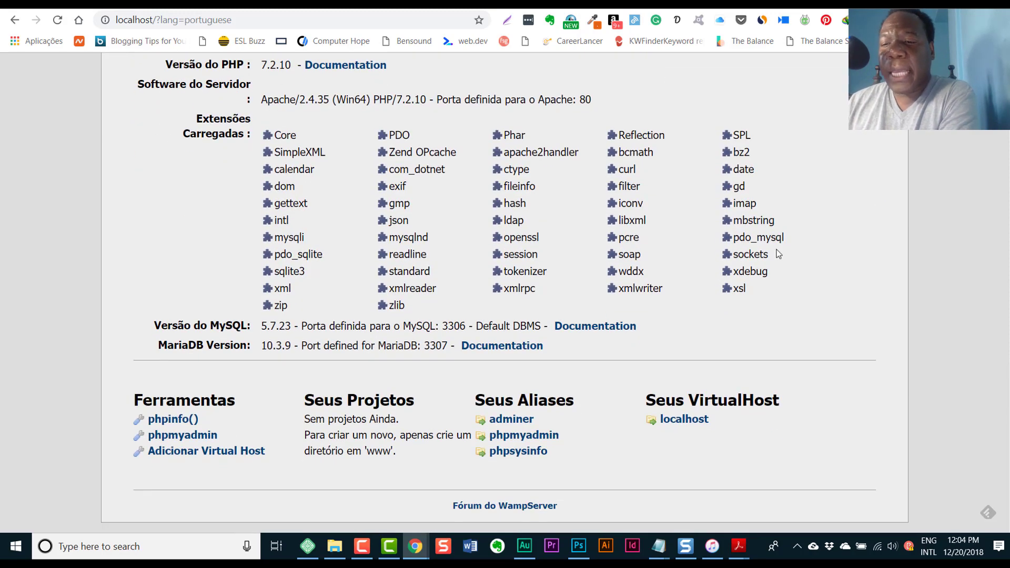
{"action": "scroll", "coordinate": [778, 254], "scroll_direction": "up", "scroll_amount": 3}
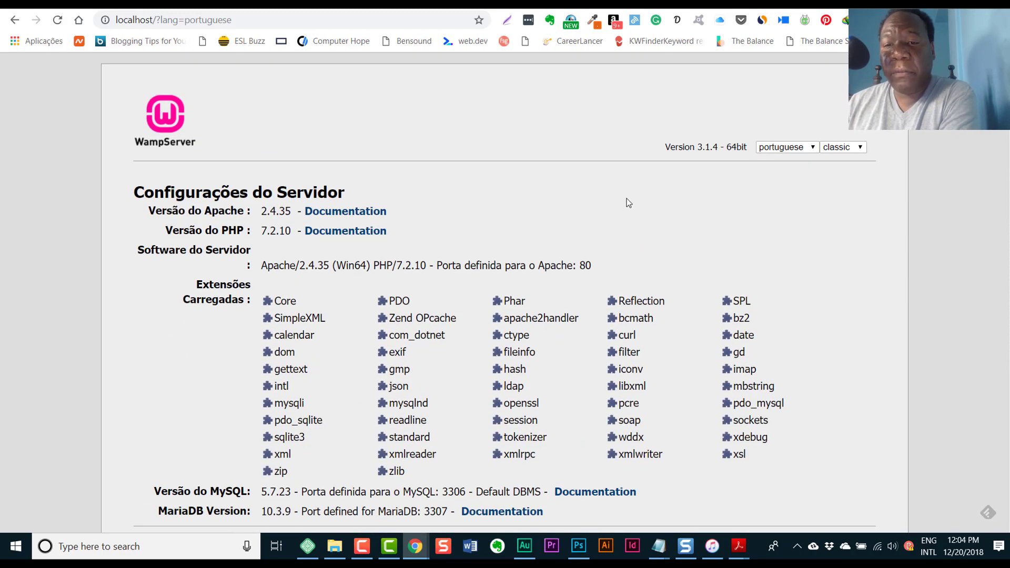
{"action": "scroll", "coordinate": [626, 198], "scroll_direction": "down", "scroll_amount": 3}
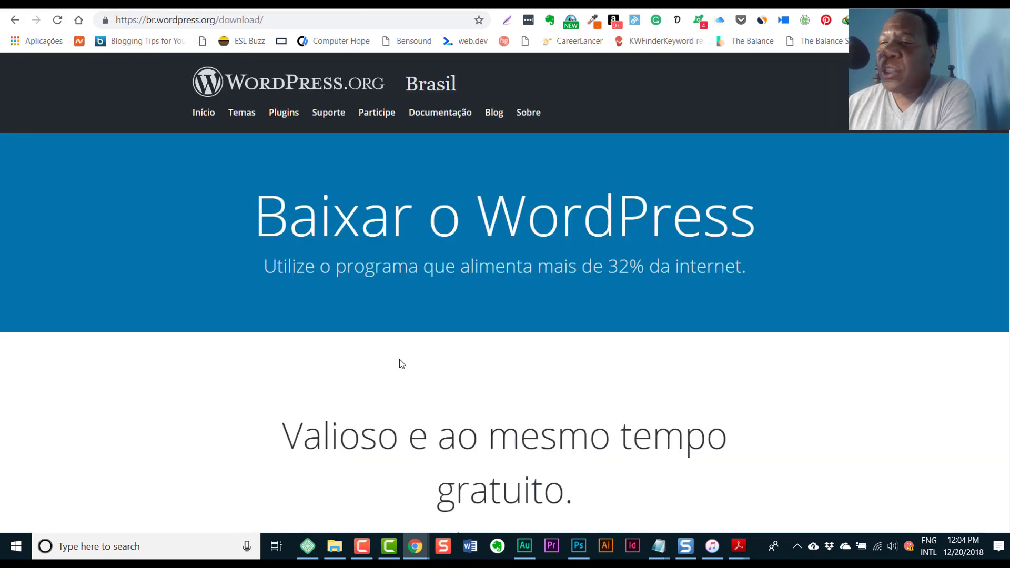
- Download wordpress-5.0.1-pt_BR.zip from the Brazilian WordPress page, dismiss the prompt, and bring up File Explorer
{"action": "scroll", "coordinate": [400, 364], "scroll_direction": "down", "scroll_amount": 6}
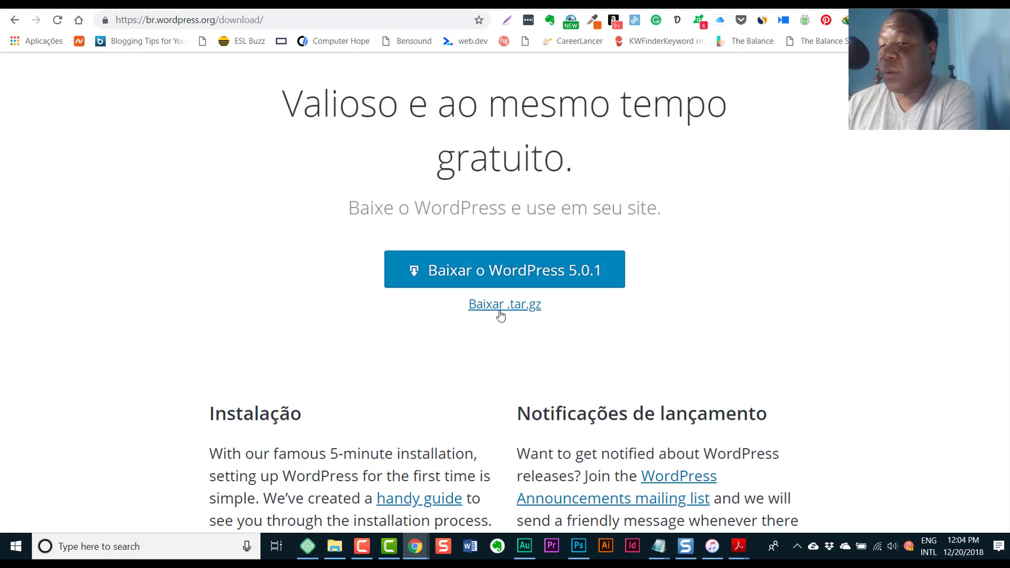
{"action": "left_click", "coordinate": [529, 278]}
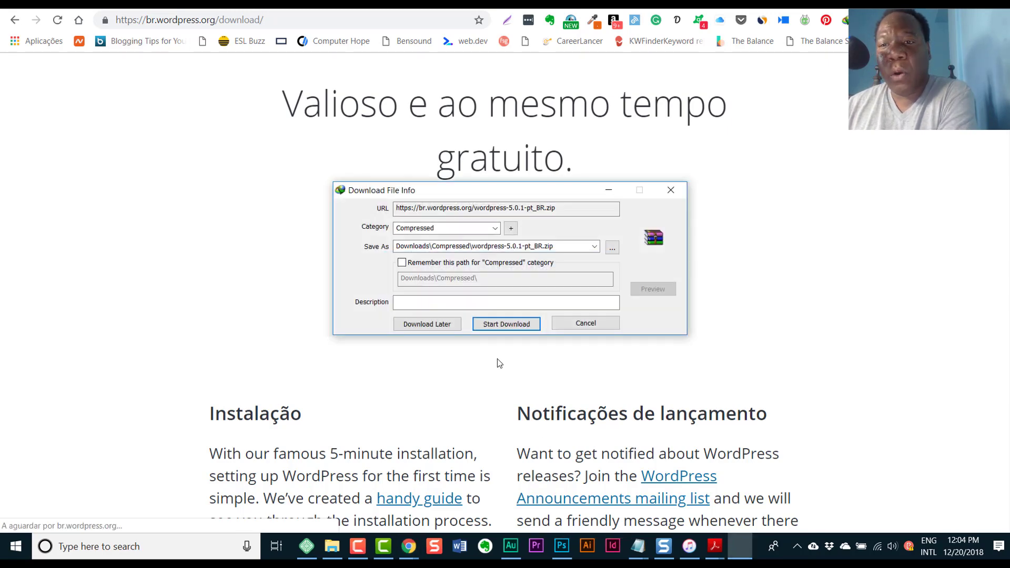
{"action": "left_click", "coordinate": [671, 195]}
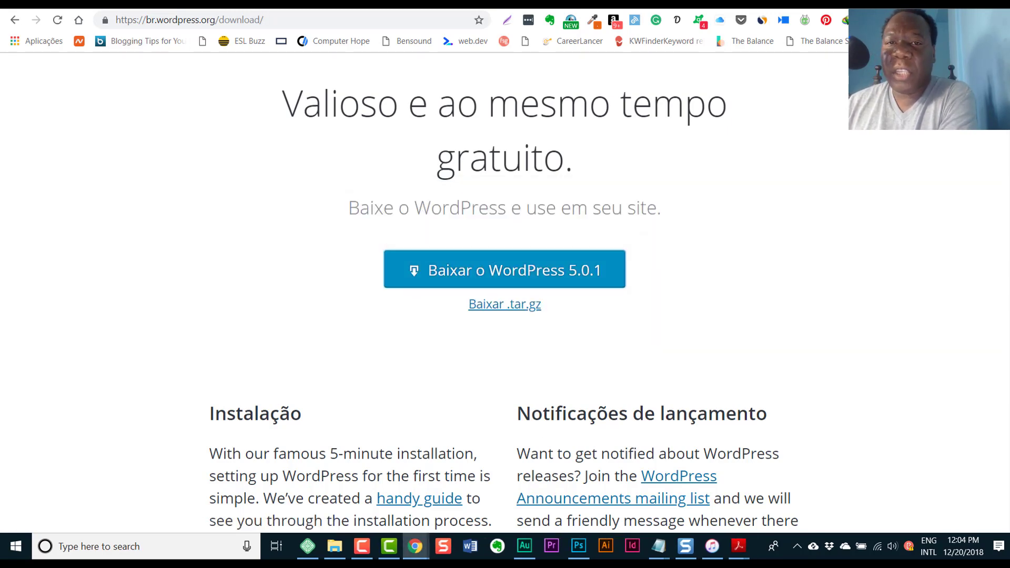
{"action": "key", "text": "ctrl+Tab"}
{"action": "left_click", "coordinate": [335, 545]}
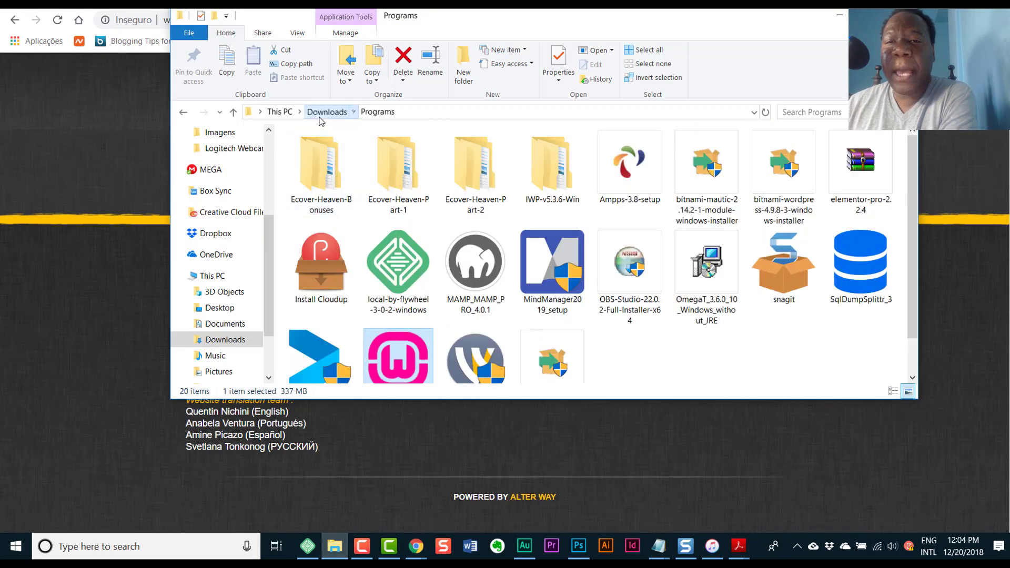
- Open the wamp www folder through the WampServer tray menu's 'www directory' entry
{"action": "left_click", "coordinate": [327, 112]}
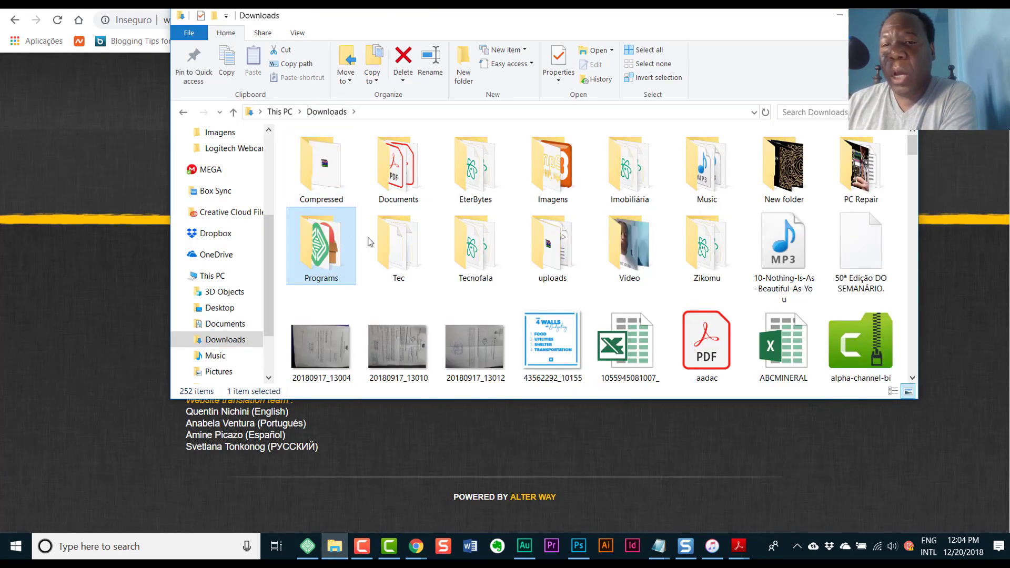
{"action": "left_click", "coordinate": [951, 320]}
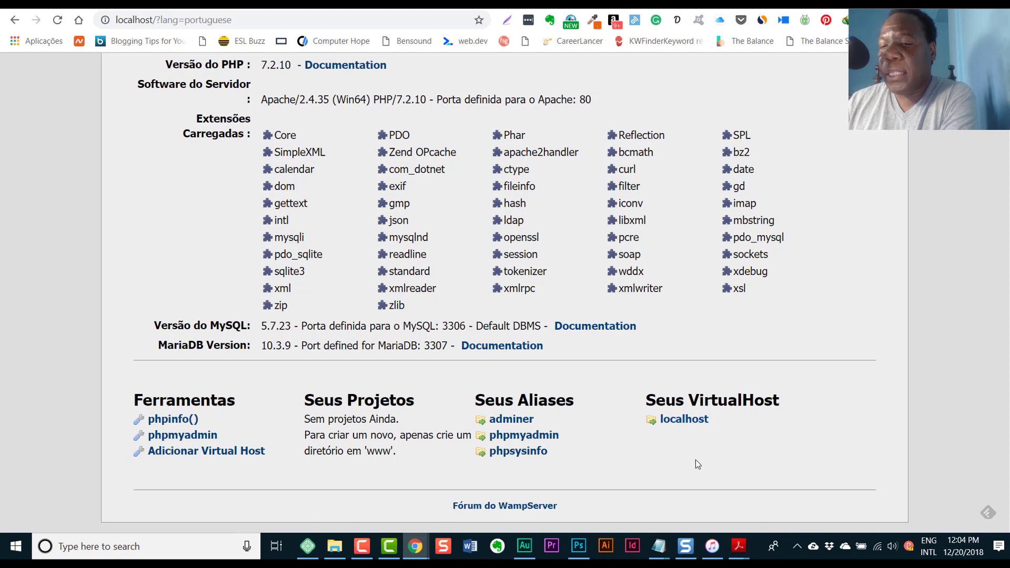
{"action": "left_click", "coordinate": [796, 549]}
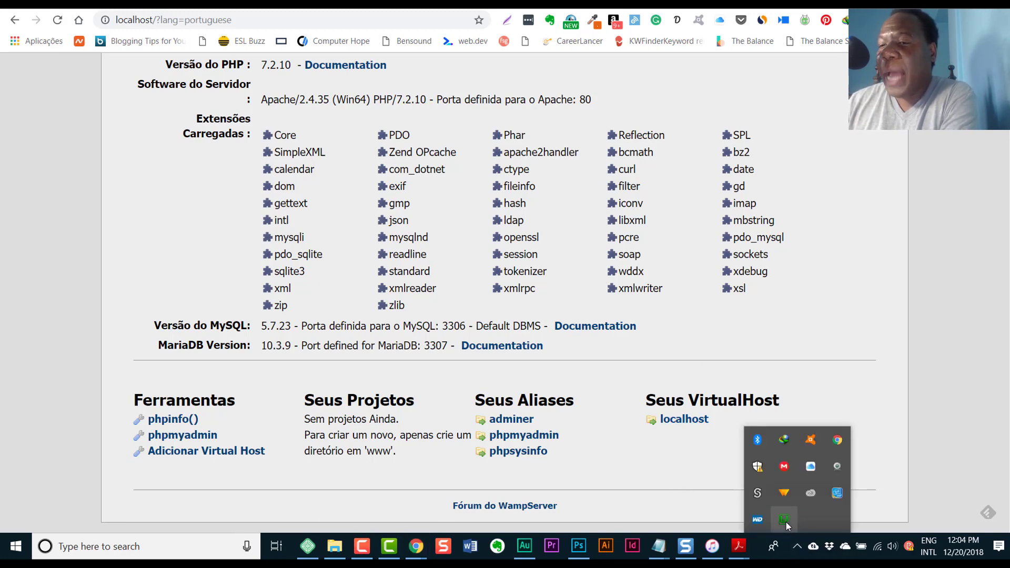
{"action": "left_click", "coordinate": [788, 521]}
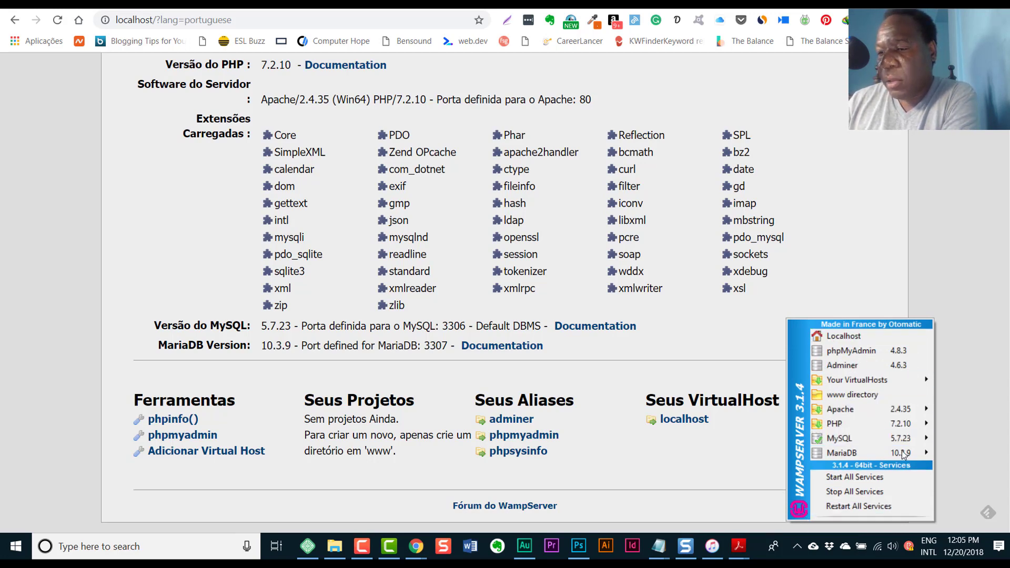
{"action": "left_click", "coordinate": [797, 548]}
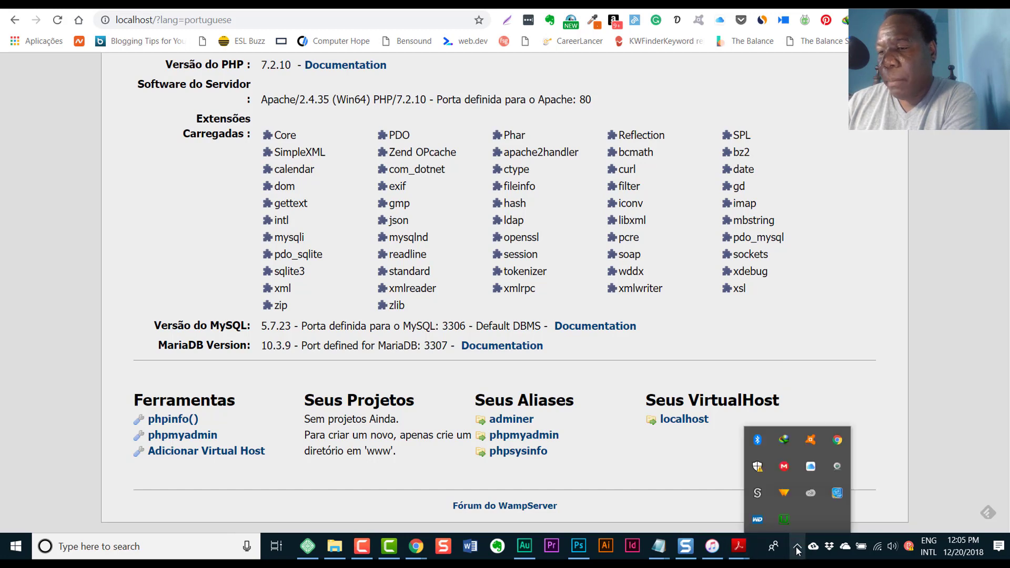
{"action": "left_click", "coordinate": [783, 519]}
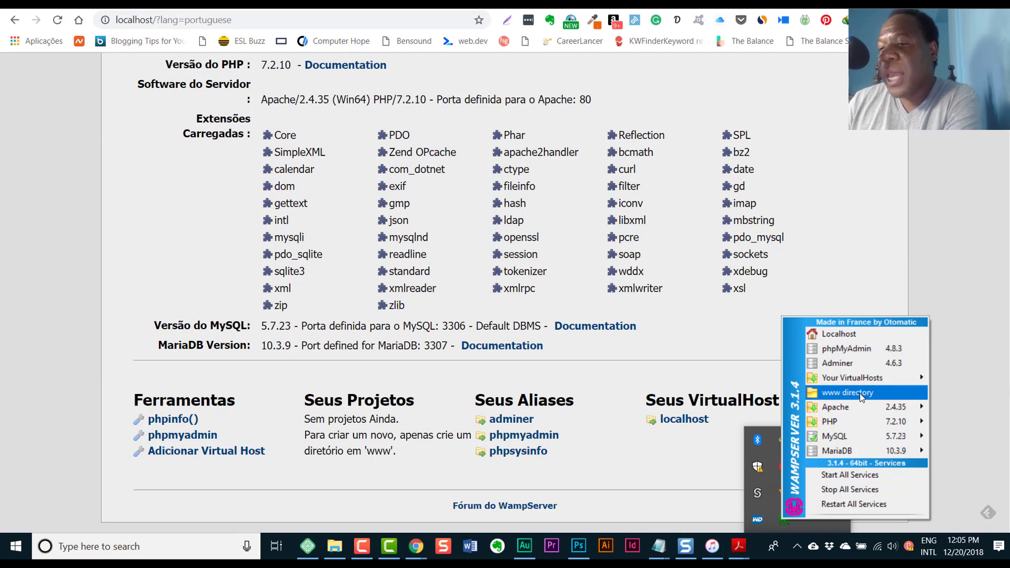
{"action": "left_click", "coordinate": [859, 393]}
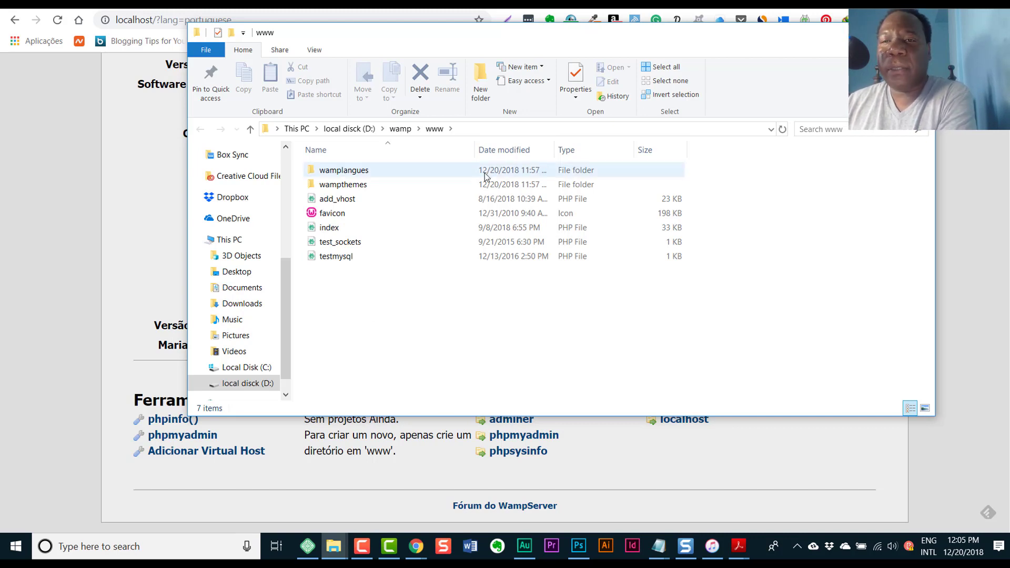
{"action": "left_click", "coordinate": [478, 92]}
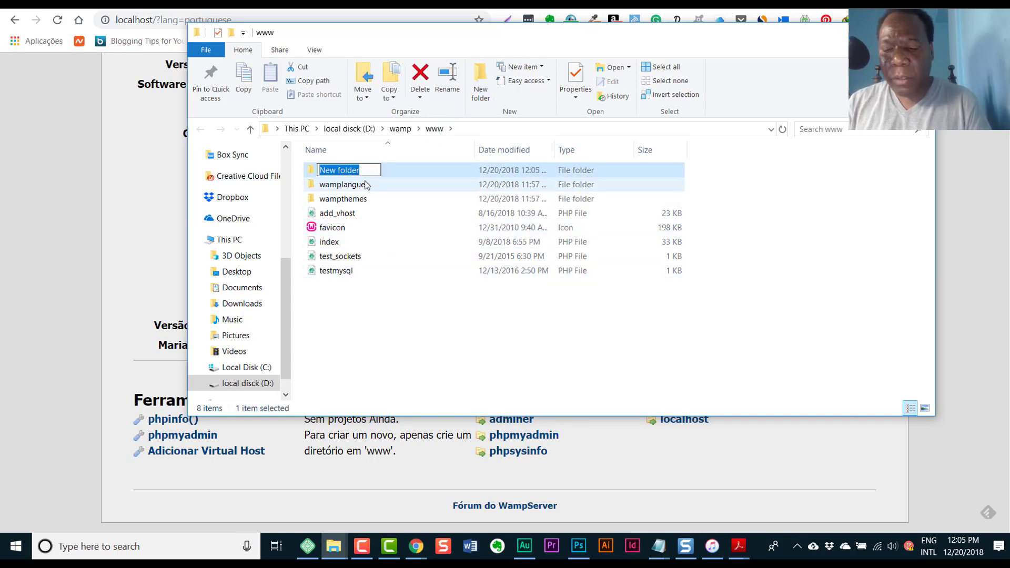
{"action": "type", "text": "website"}
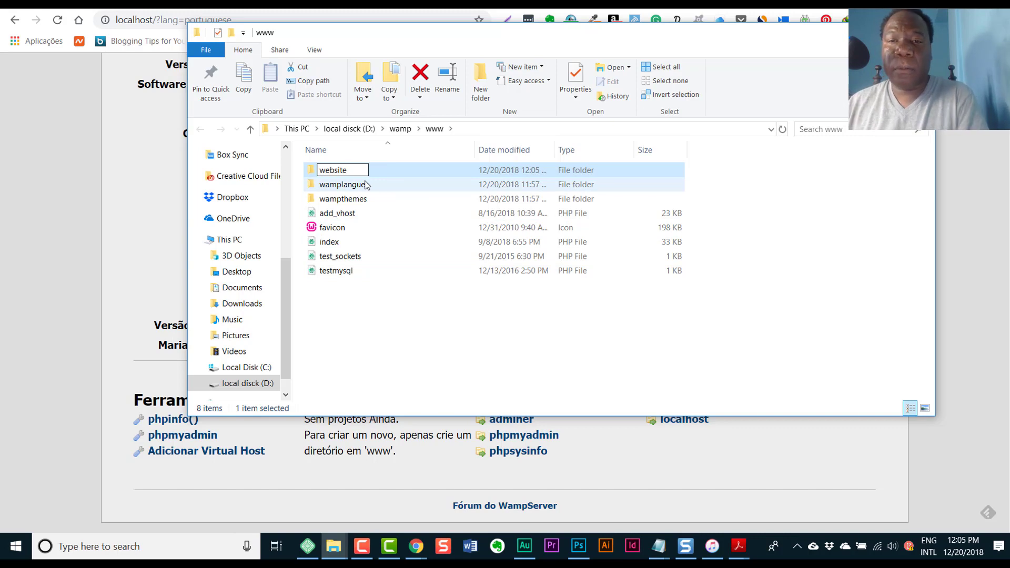
{"action": "key", "text": "Return"}
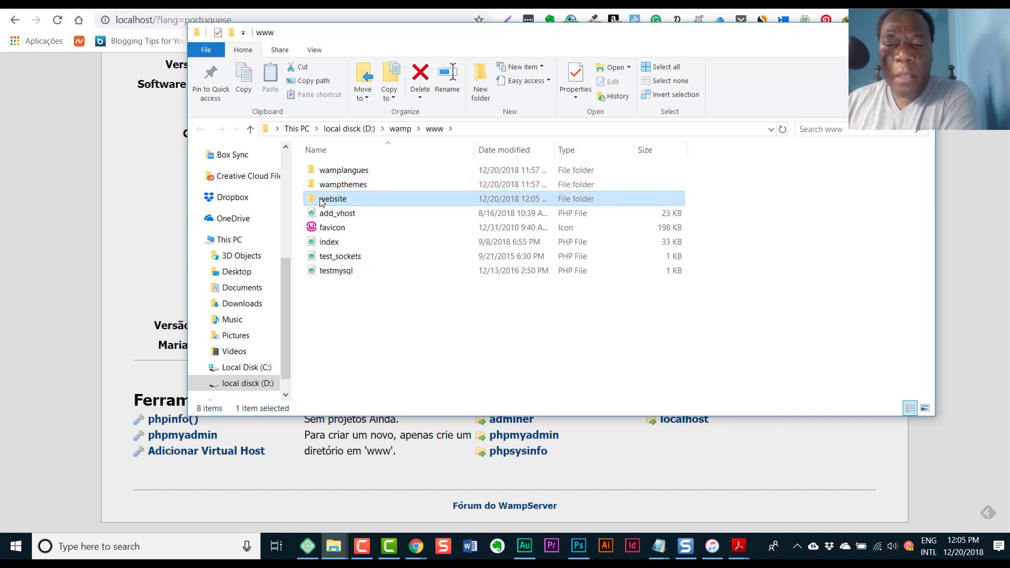
- Copy all files from the extracted wordpress folder into D:\wamp\www\website
{"action": "mouse_move", "coordinate": [309, 546]}
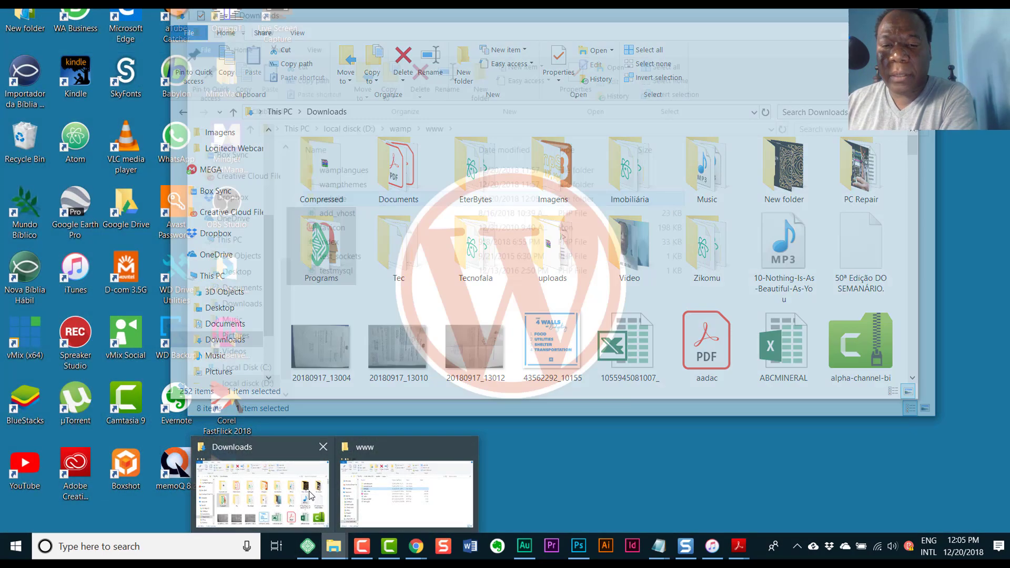
{"action": "left_click", "coordinate": [309, 495]}
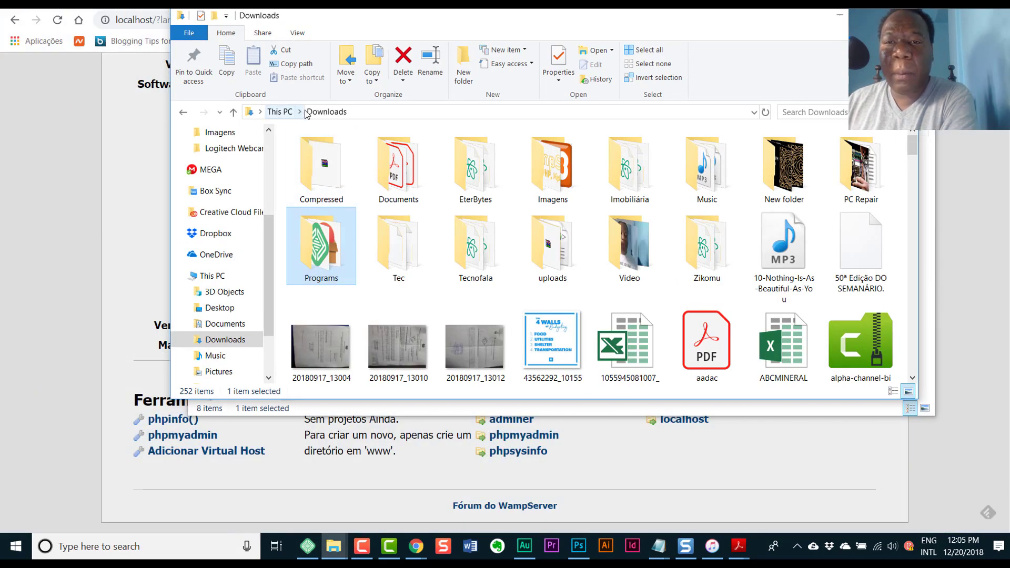
{"action": "double_click", "coordinate": [315, 186]}
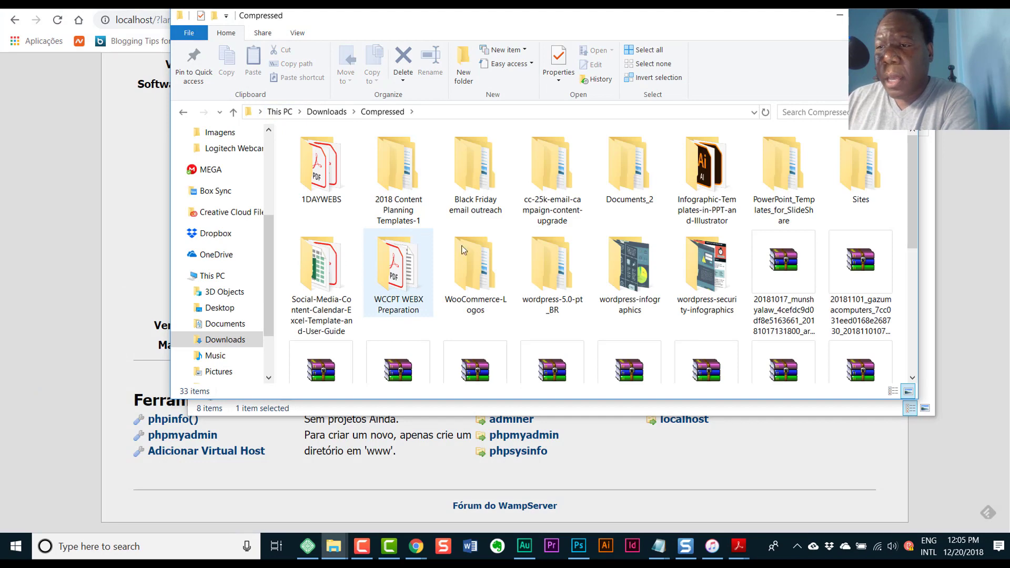
{"action": "double_click", "coordinate": [566, 284]}
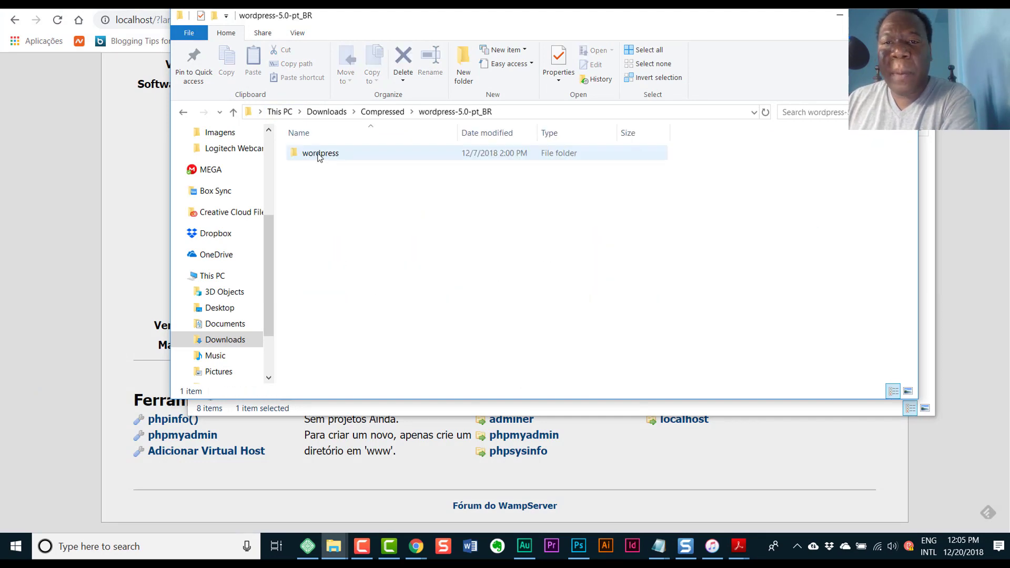
{"action": "double_click", "coordinate": [318, 155]}
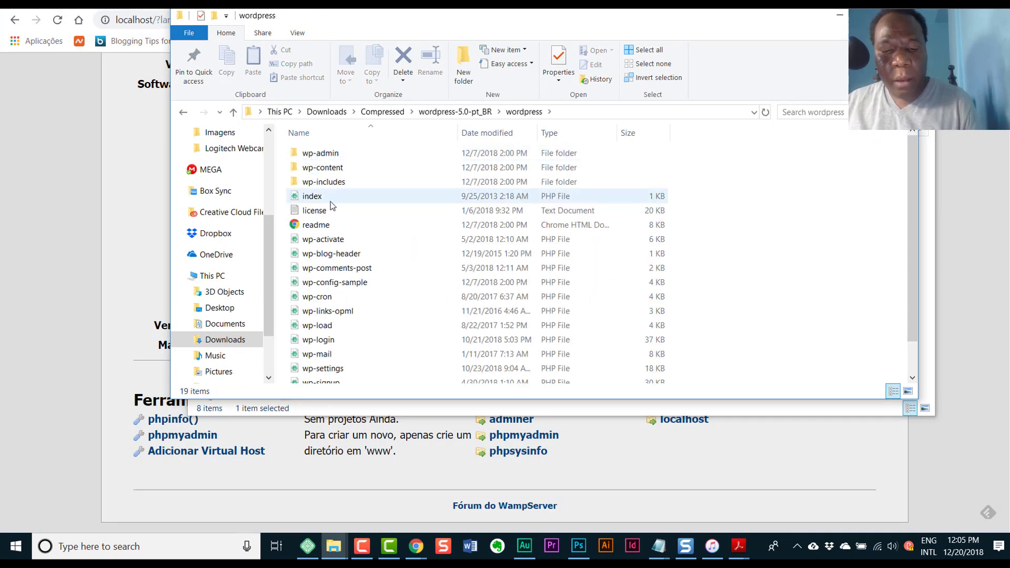
{"action": "key", "text": "ctrl+a"}
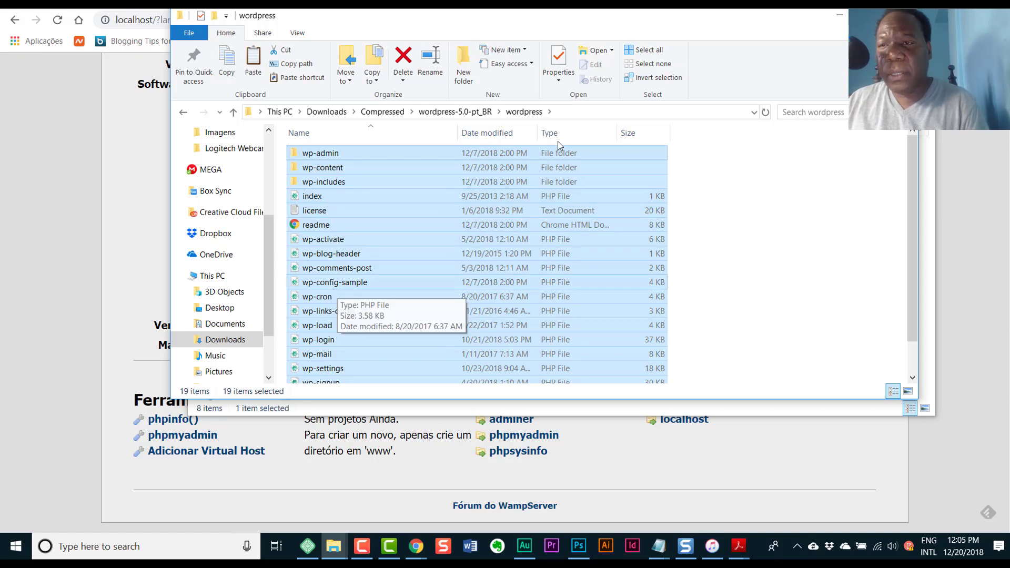
{"action": "left_click", "coordinate": [836, 21]}
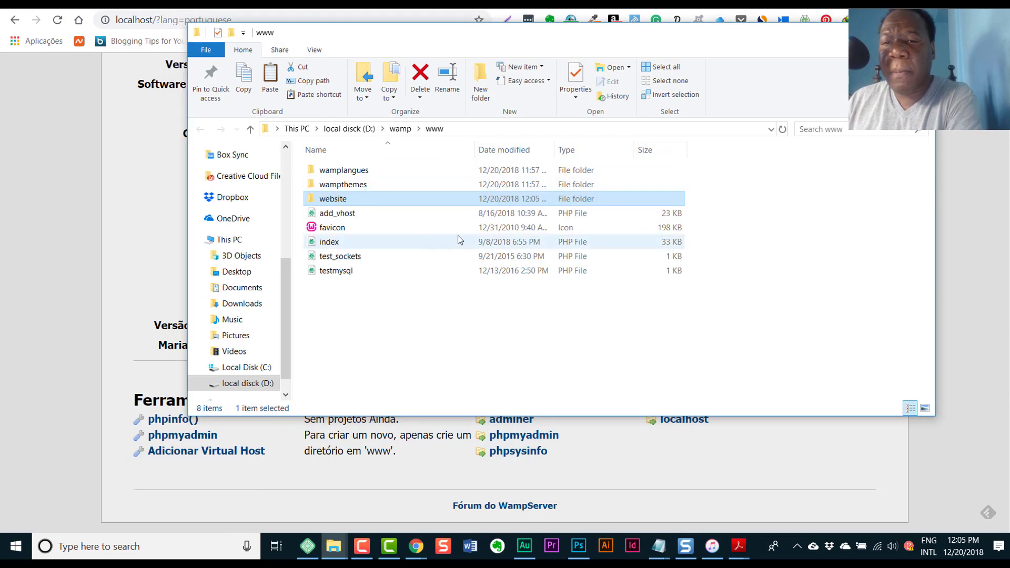
{"action": "double_click", "coordinate": [323, 200]}
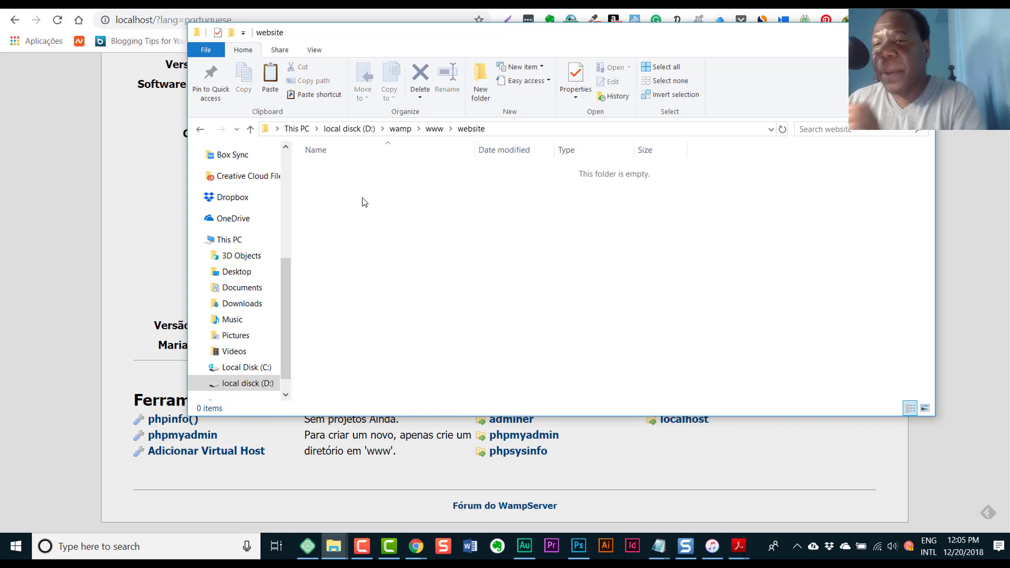
{"action": "key", "text": "ctrl+v"}
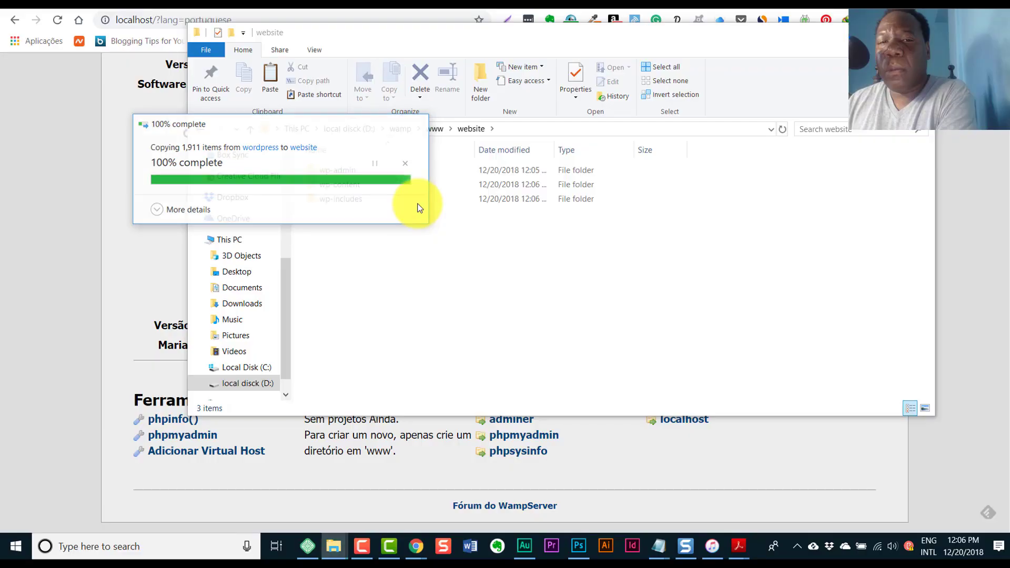
{"action": "left_click", "coordinate": [815, 325]}
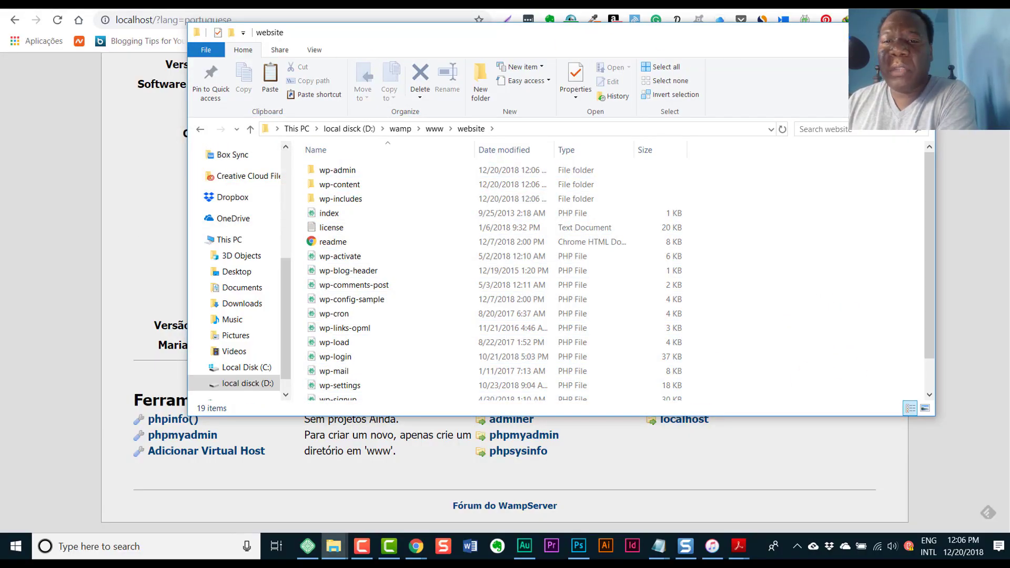
{"action": "left_click", "coordinate": [981, 202]}
- Open the website project from the localhost page, then retype the address as localhost/website
{"action": "left_click", "coordinate": [57, 20]}
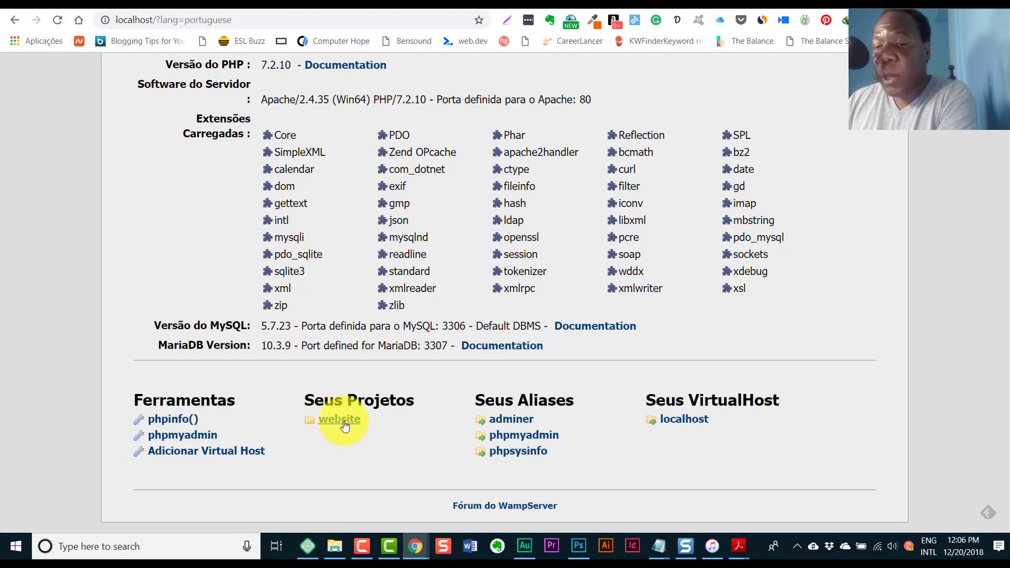
{"action": "left_click", "coordinate": [340, 420]}
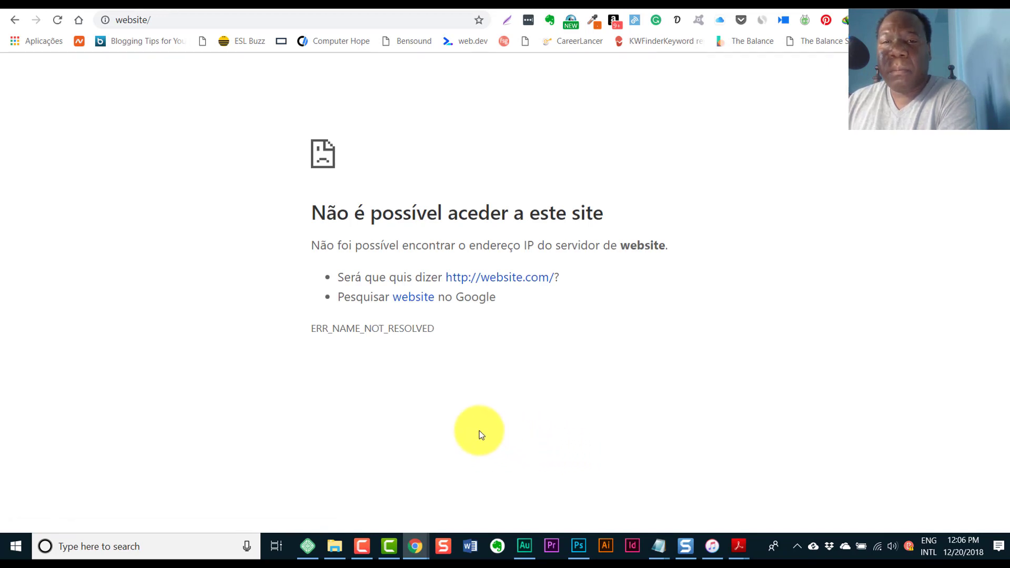
{"action": "left_click", "coordinate": [149, 20]}
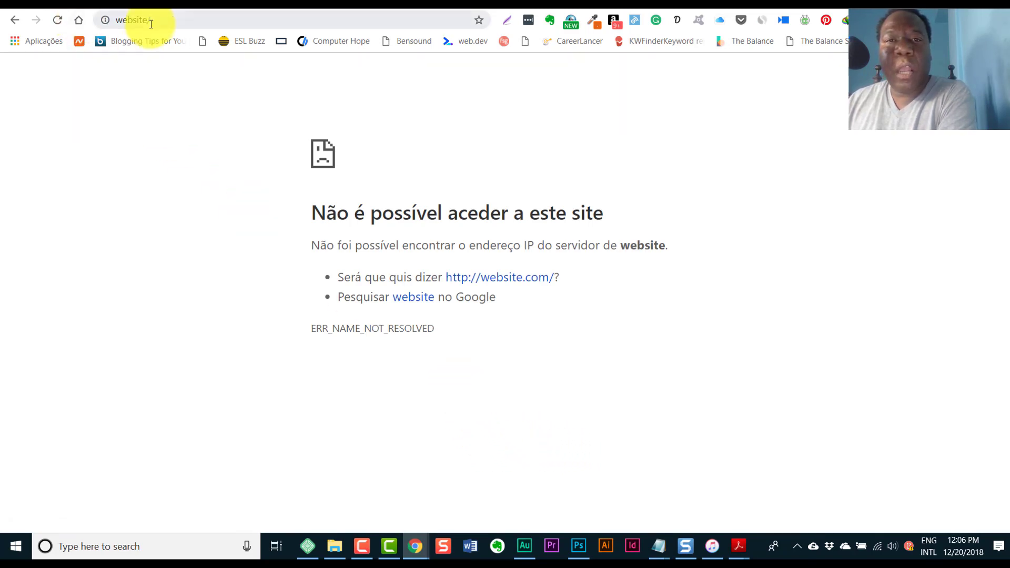
{"action": "key", "text": "Return"}
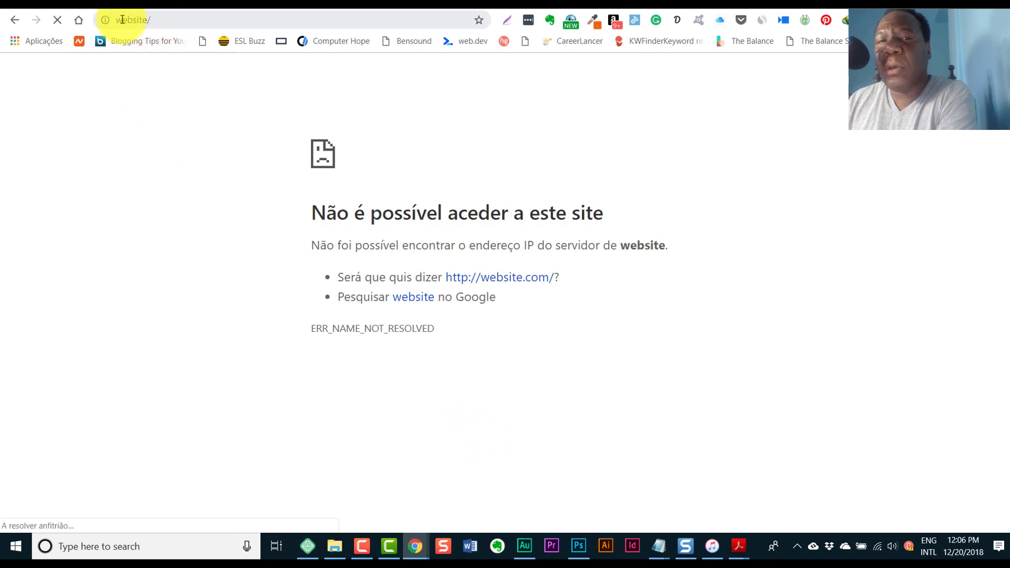
{"action": "left_click", "coordinate": [119, 20]}
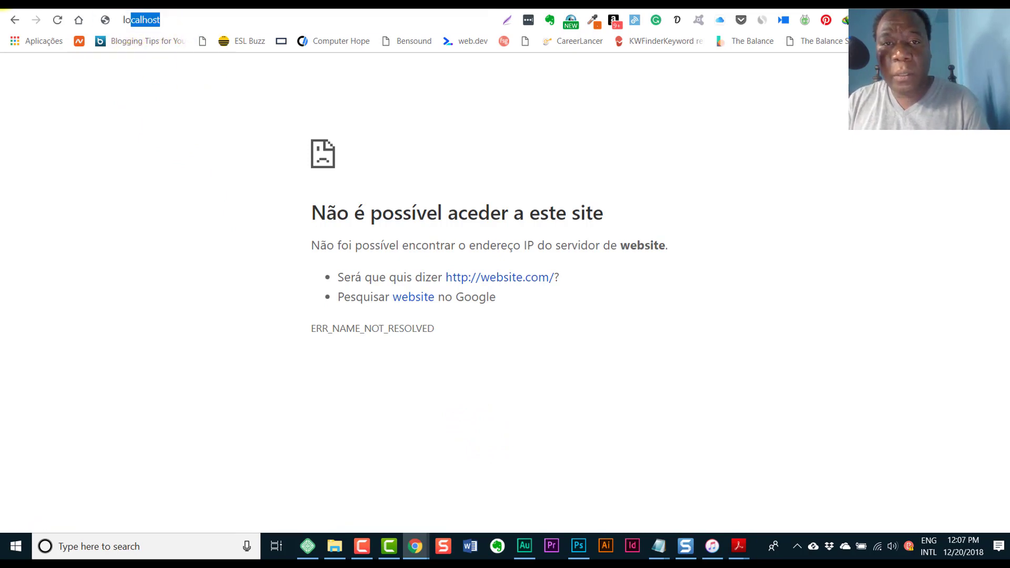
{"action": "type", "text": "localhost"}
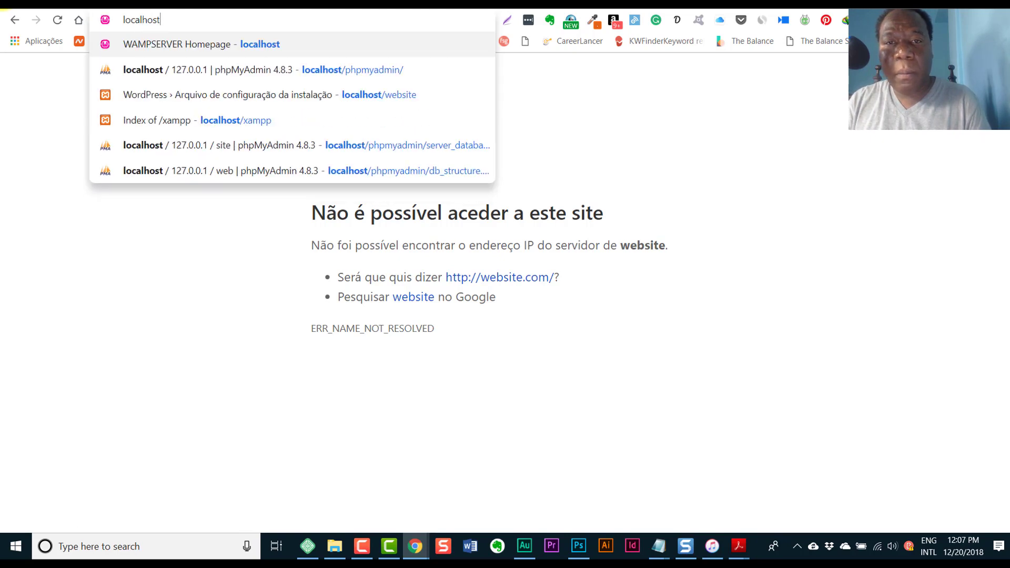
{"action": "type", "text": "/website"}
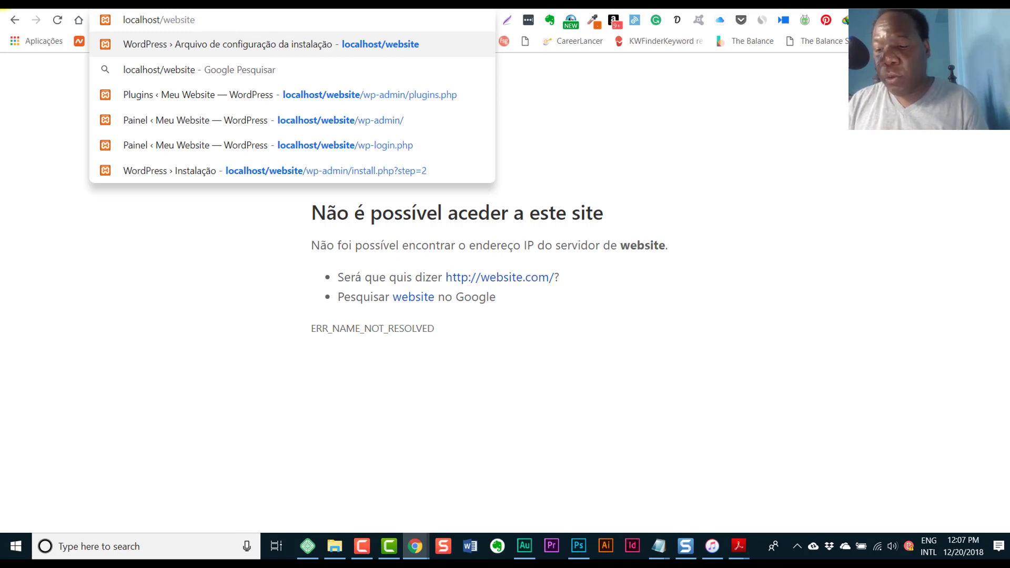
- Load localhost/website and continue past the WordPress welcome screen with 'Vamos lá!'
{"action": "key", "text": "Return"}
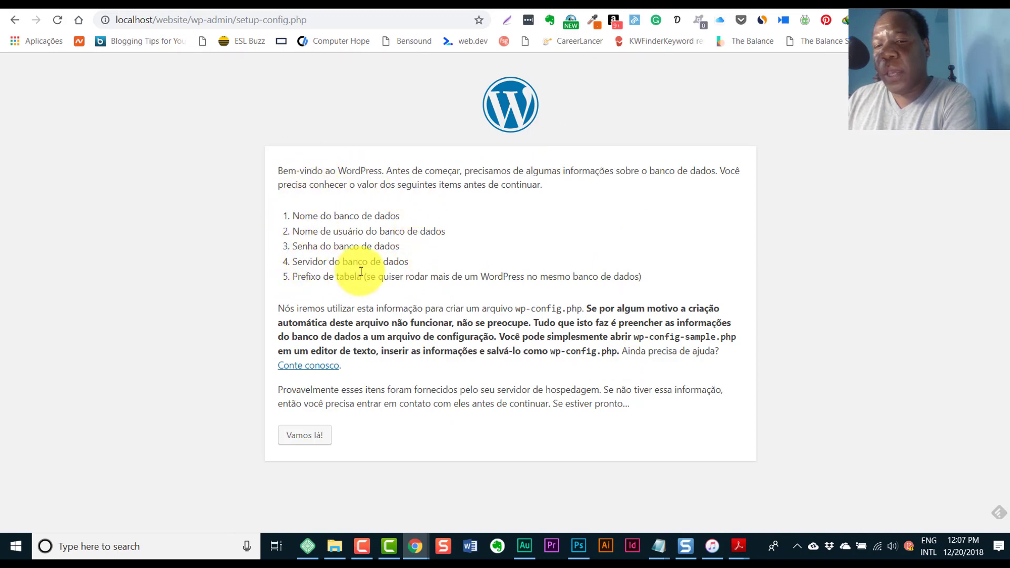
{"action": "left_click", "coordinate": [306, 436]}
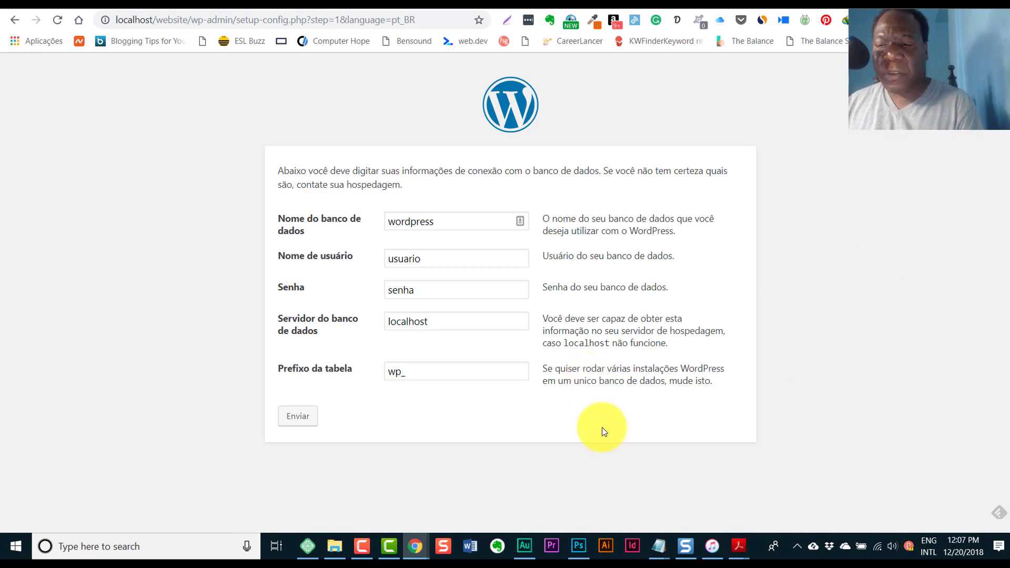
{"action": "left_click", "coordinate": [796, 546]}
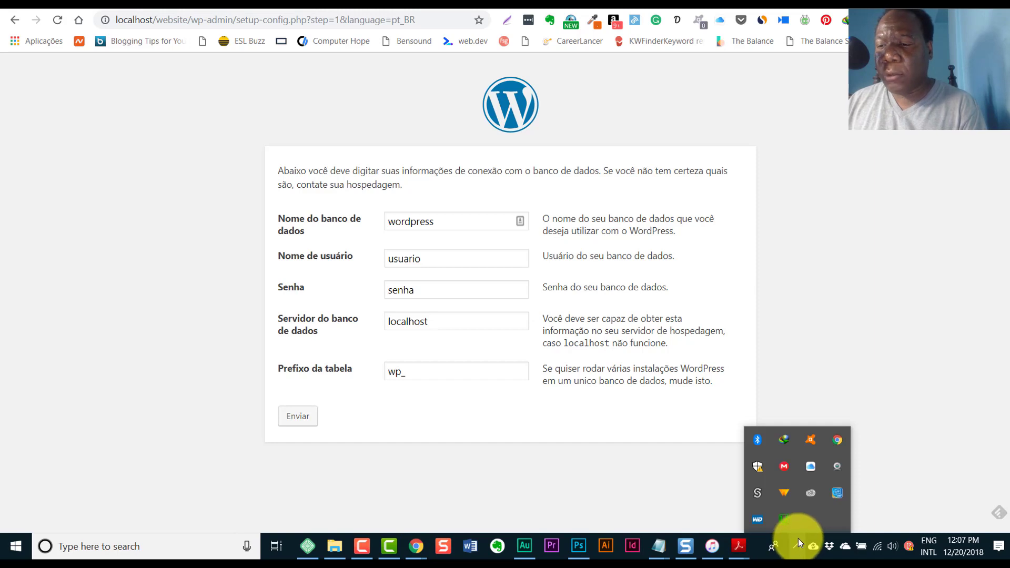
- Open phpMyAdmin from the WampServer menu and log in as root with an empty password
{"action": "left_click", "coordinate": [785, 522]}
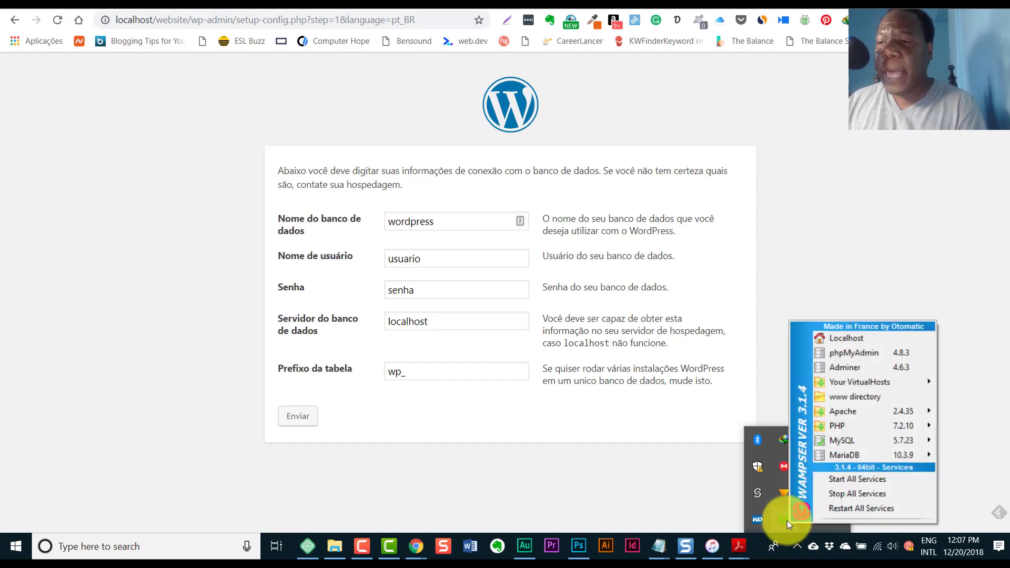
{"action": "left_click", "coordinate": [844, 355]}
{"action": "type", "text": "root"}
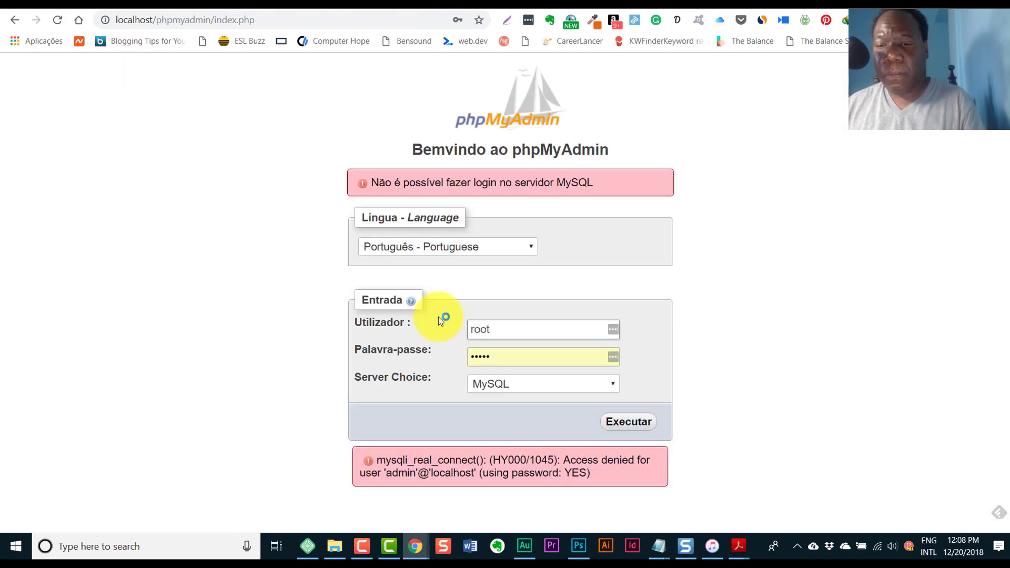
{"action": "double_click", "coordinate": [499, 356]}
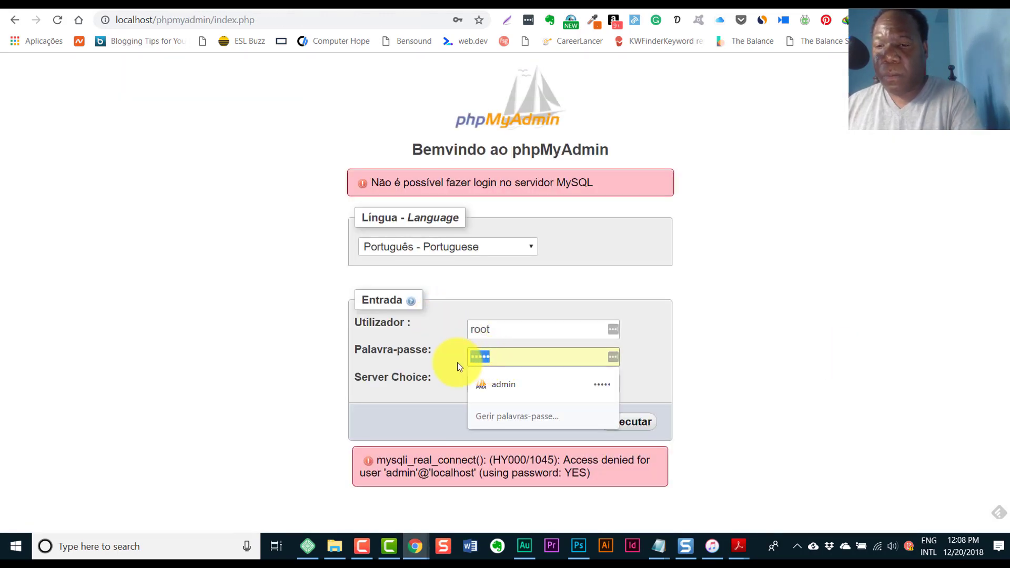
{"action": "key", "text": "BackSpace"}
{"action": "left_click", "coordinate": [628, 420]}
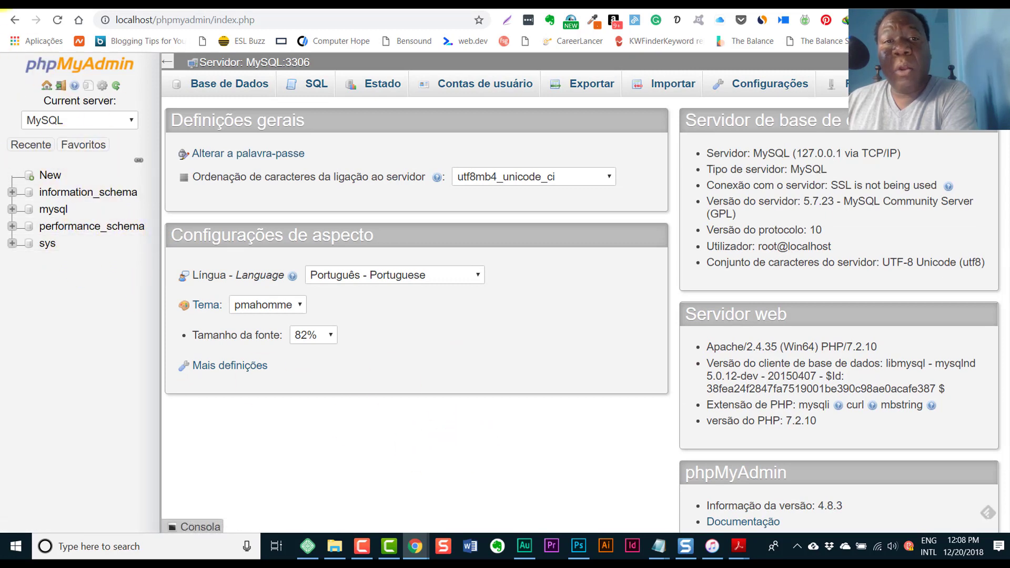
- Create the empty database wpsite and return to the WordPress setup tab
{"action": "left_click", "coordinate": [226, 88]}
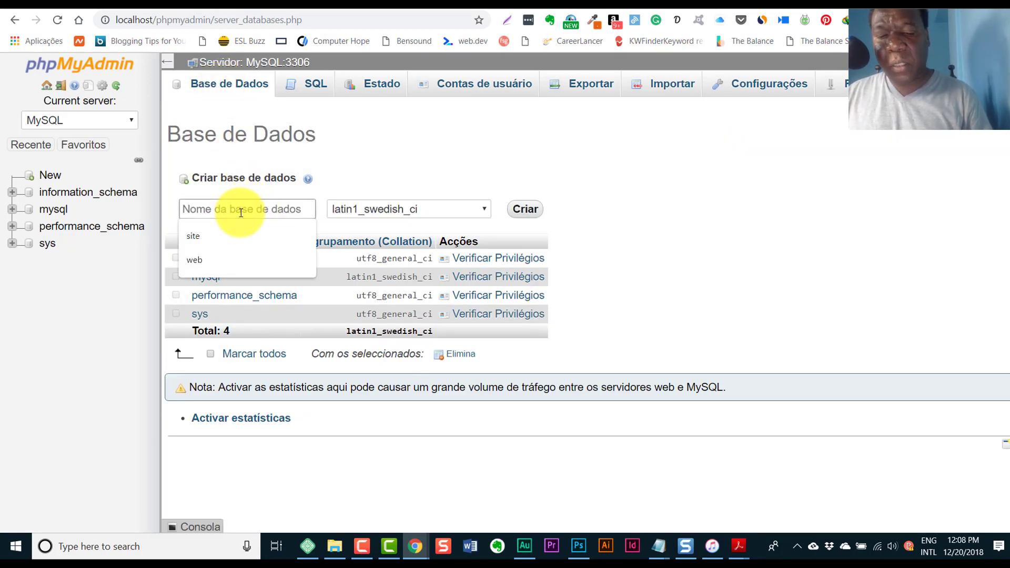
{"action": "type", "text": "wpsite"}
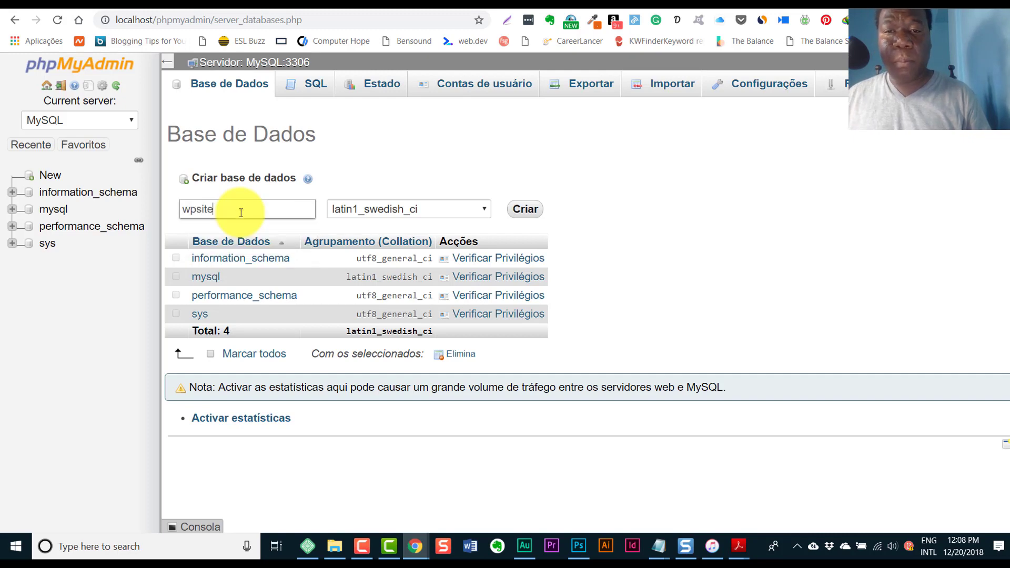
{"action": "key", "text": "Return"}
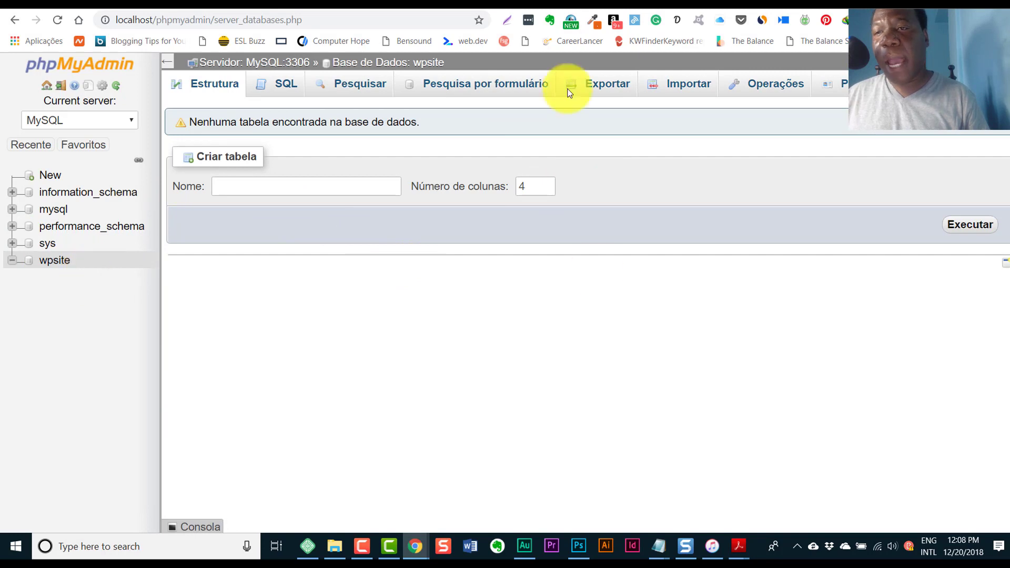
{"action": "key", "text": "ctrl+Tab"}
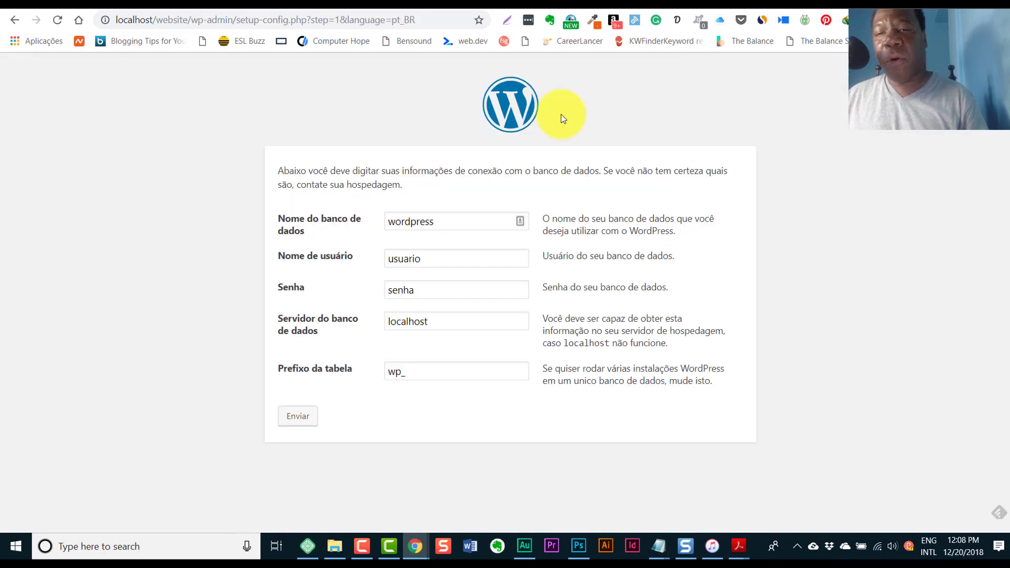
- Submit the database form with database wpsite, username root and an empty password
{"action": "double_click", "coordinate": [400, 221]}
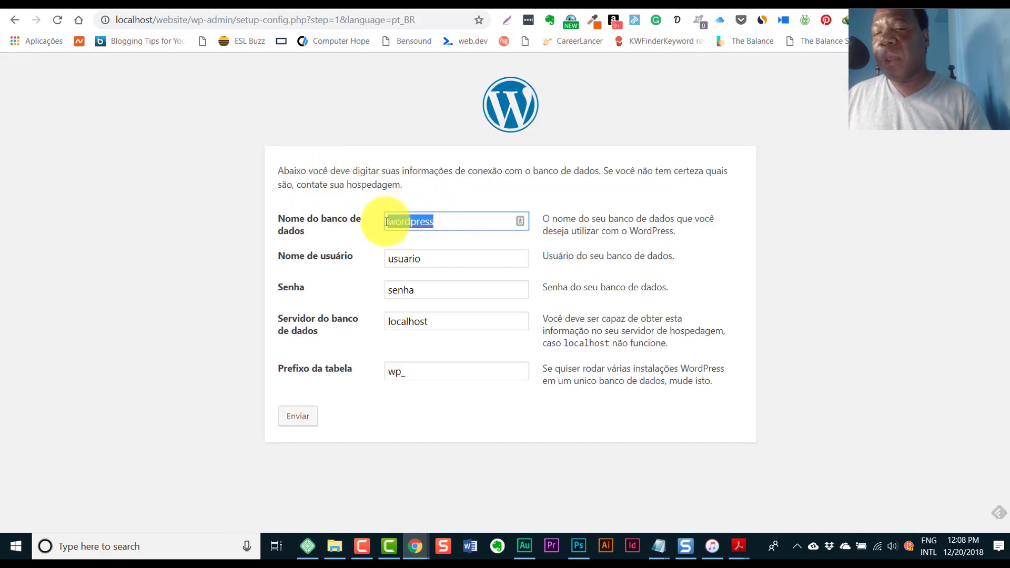
{"action": "key", "text": "ctrl+Tab"}
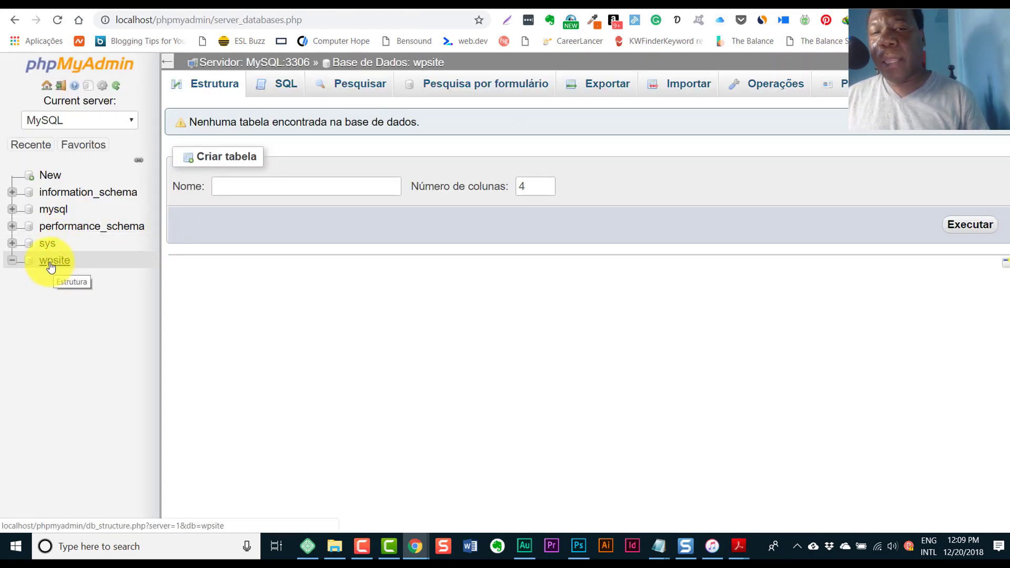
{"action": "key", "text": "ctrl+Tab"}
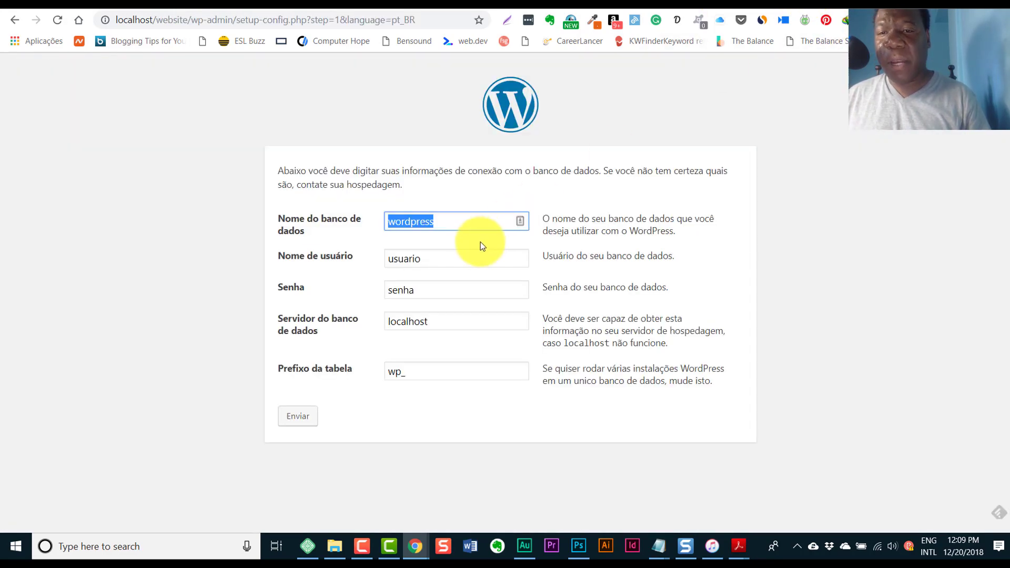
{"action": "type", "text": "wpsite"}
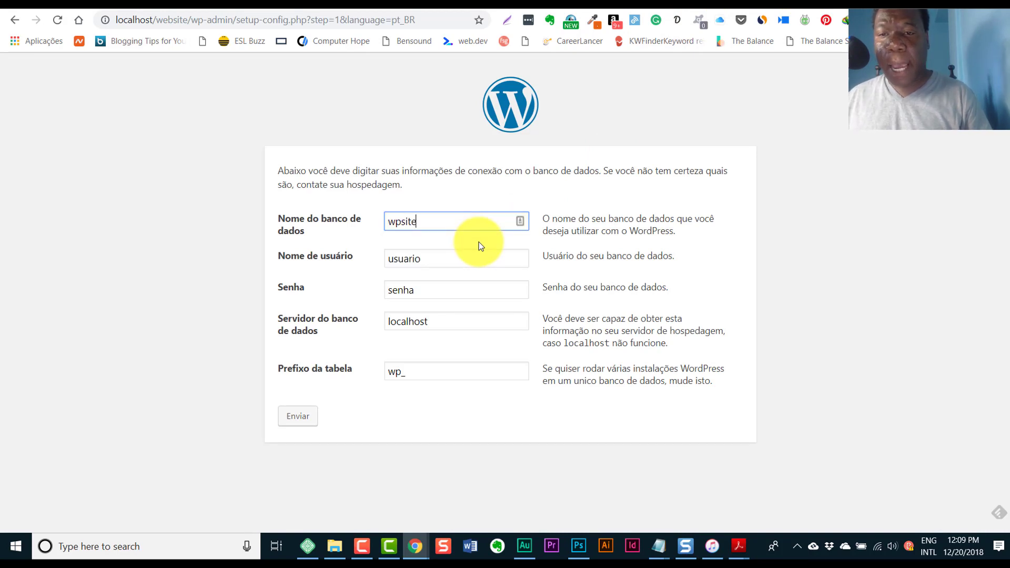
{"action": "key", "text": "Tab"}
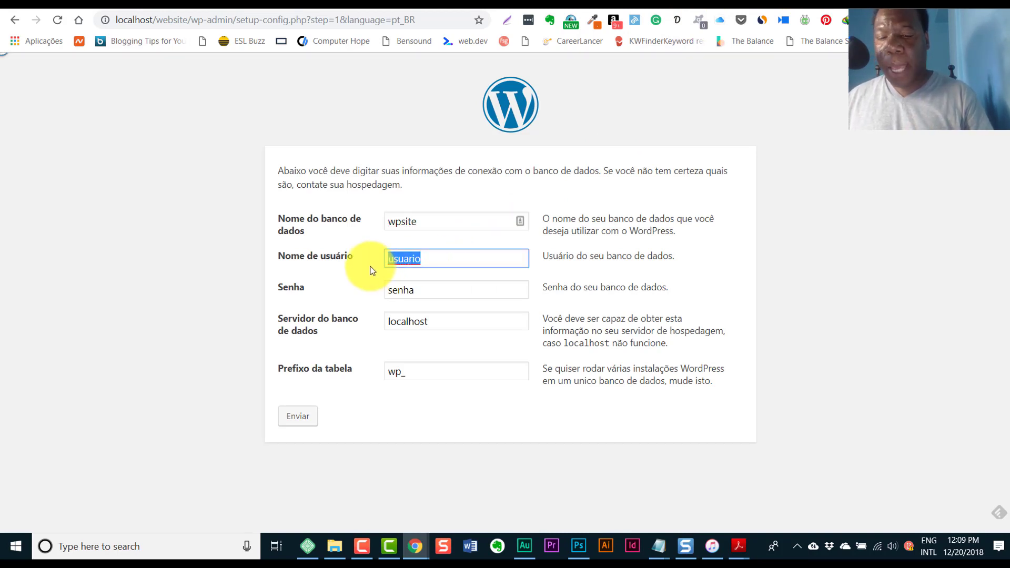
{"action": "type", "text": "root"}
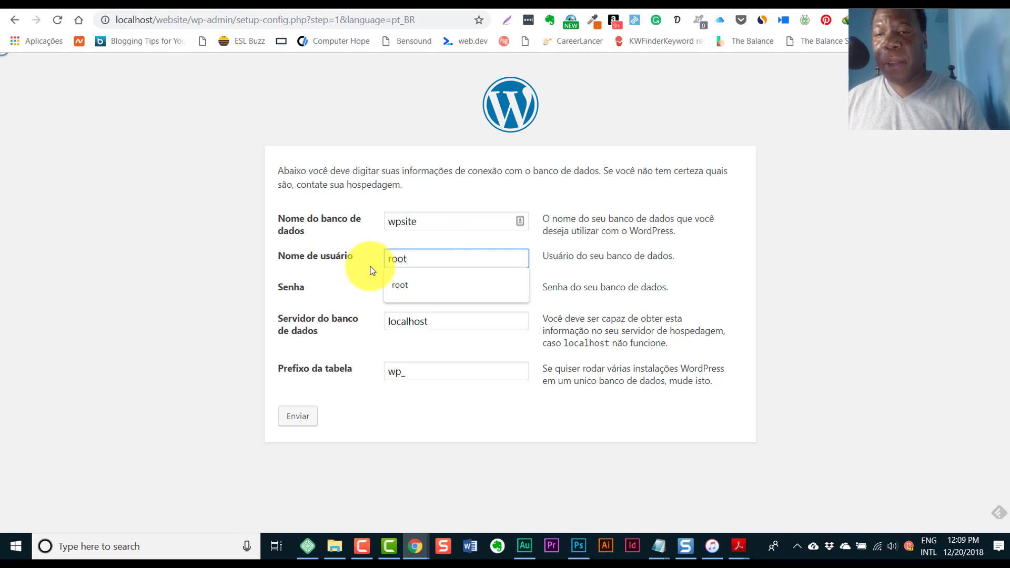
{"action": "left_click", "coordinate": [392, 285]}
{"action": "left_click", "coordinate": [452, 291]}
{"action": "left_click_drag", "start_coordinate": [452, 290], "coordinate": [376, 297]}
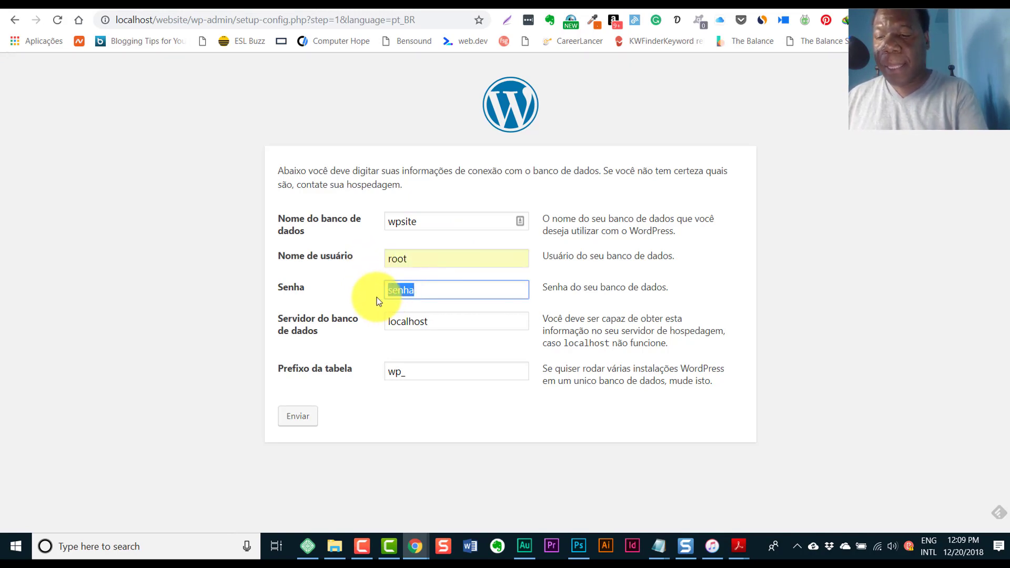
{"action": "key", "text": "BackSpace"}
{"action": "left_click", "coordinate": [821, 275]}
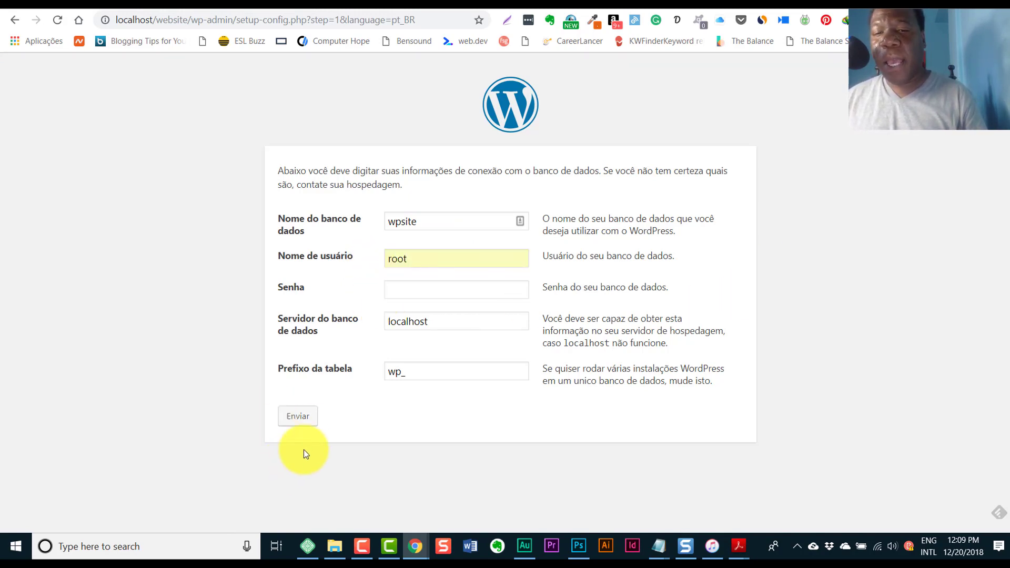
{"action": "left_click", "coordinate": [297, 423]}
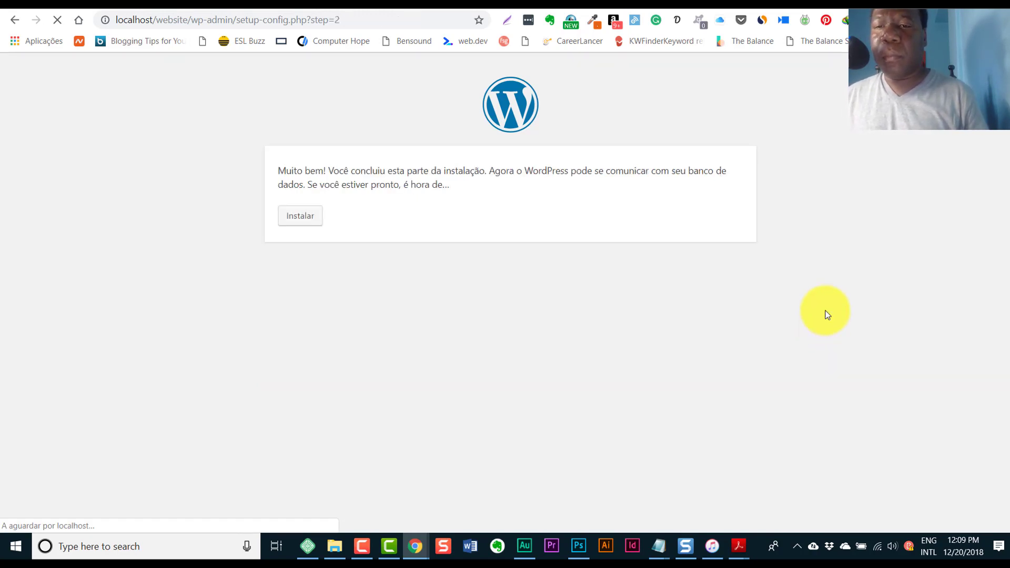
- Start the installation and set the site title to 'Meu Website'
{"action": "left_click", "coordinate": [295, 223]}
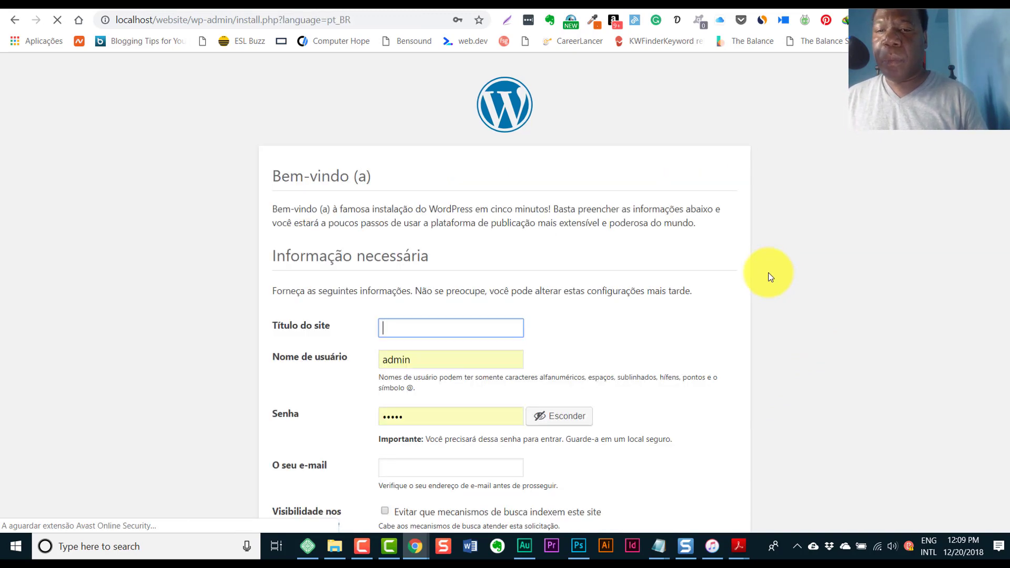
{"action": "scroll", "coordinate": [767, 277], "scroll_direction": "down", "scroll_amount": 3}
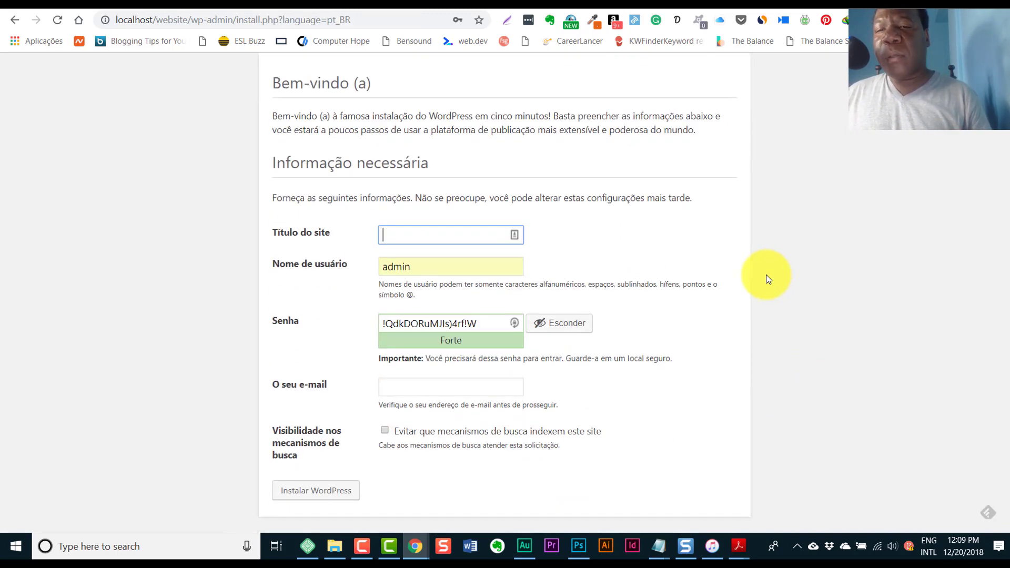
{"action": "left_click", "coordinate": [414, 237]}
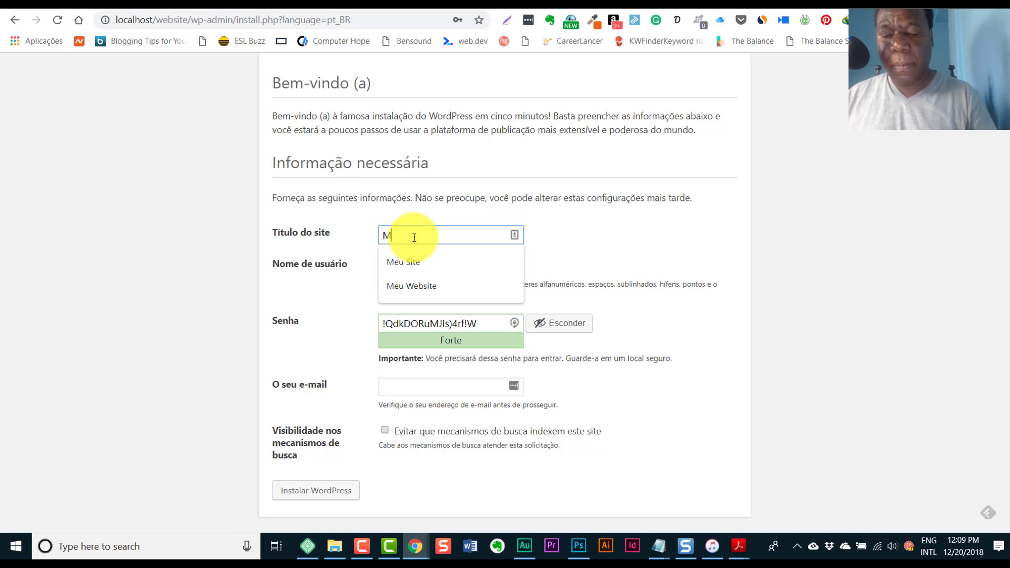
{"action": "type", "text": "Website"}
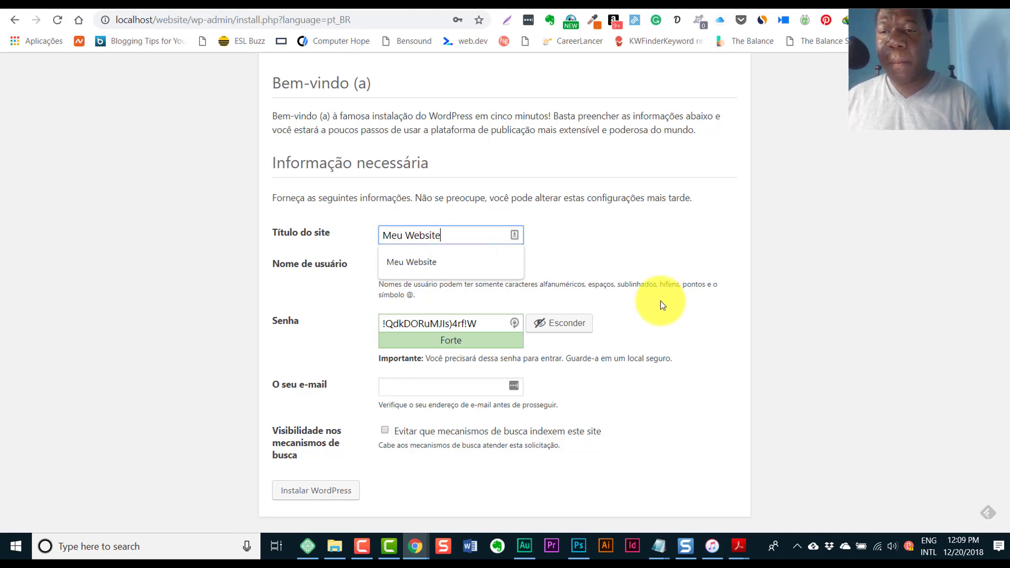
{"action": "key", "text": "Tab"}
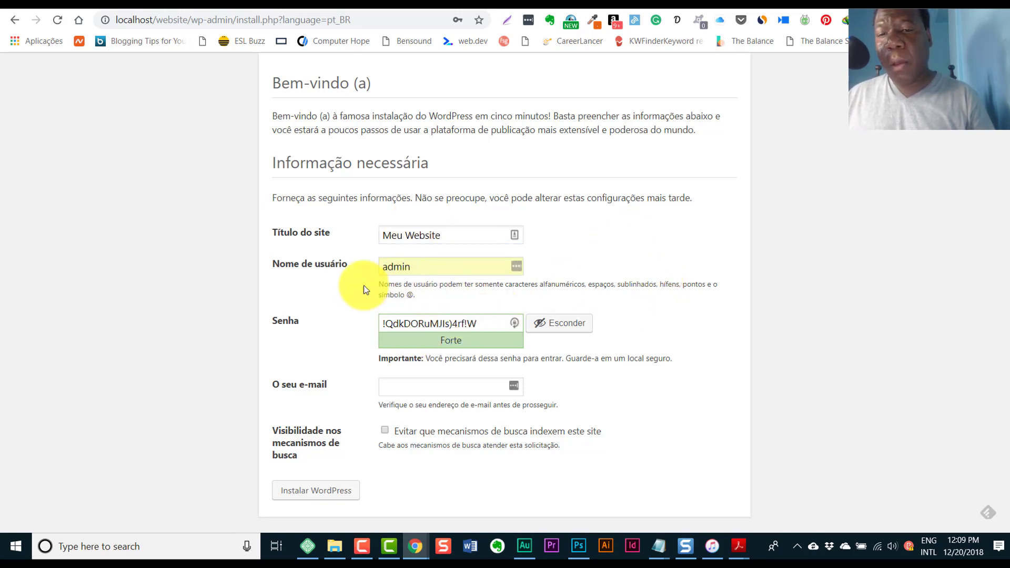
- Fill in username admin, the password and the administrator's e-mail, then run the installation
{"action": "left_click", "coordinate": [386, 266]}
{"action": "type", "text": "admin"}
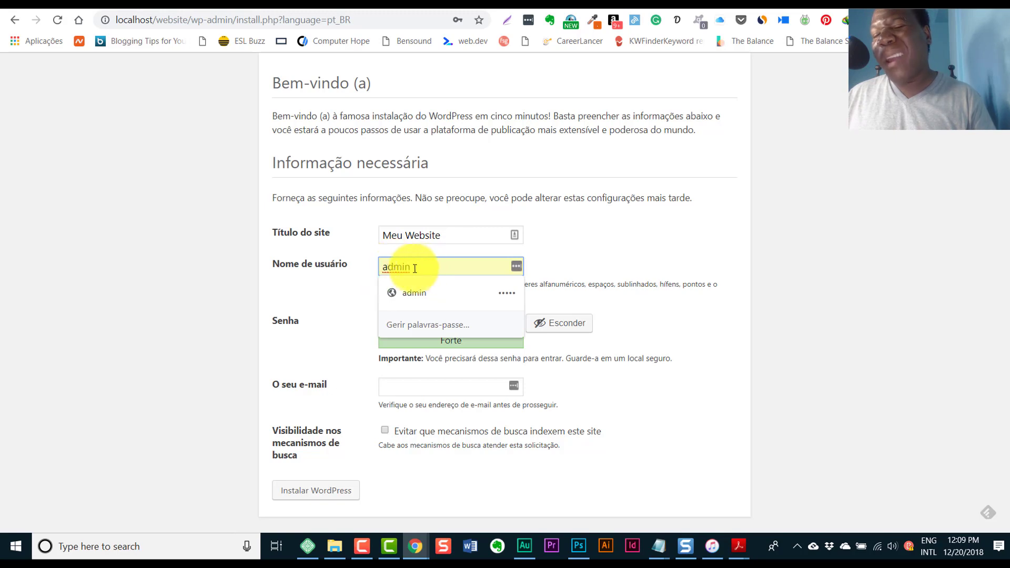
{"action": "key", "text": "Down"}
{"action": "key", "text": "Return"}
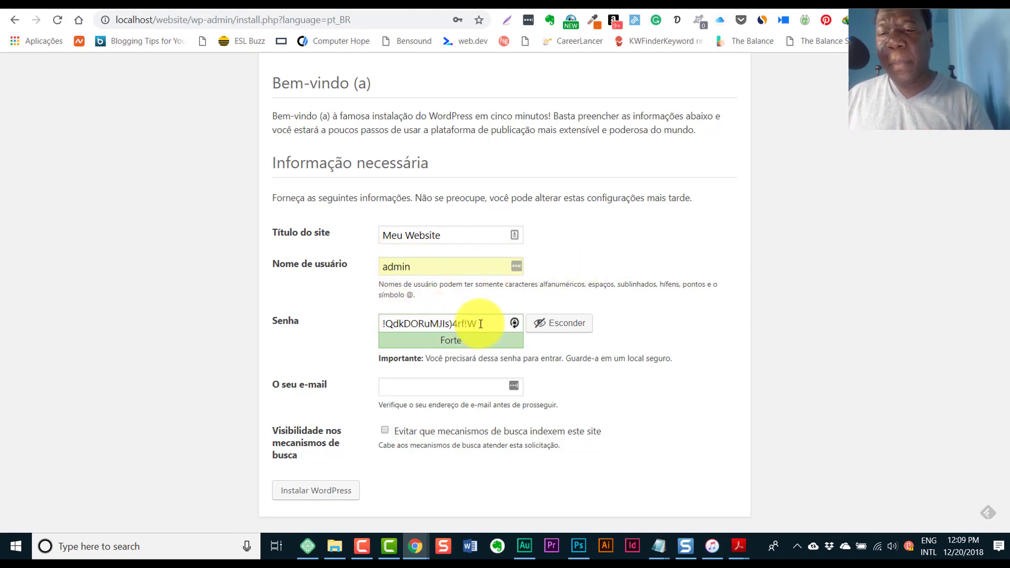
{"action": "left_click_drag", "start_coordinate": [480, 323], "coordinate": [382, 323]}
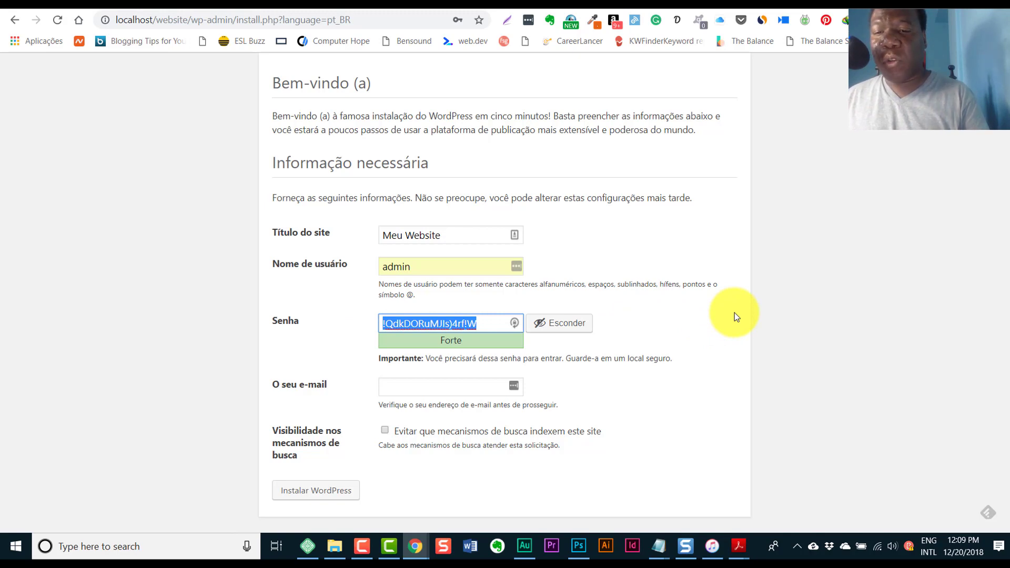
{"action": "left_click", "coordinate": [435, 387]}
{"action": "left_click", "coordinate": [432, 412]}
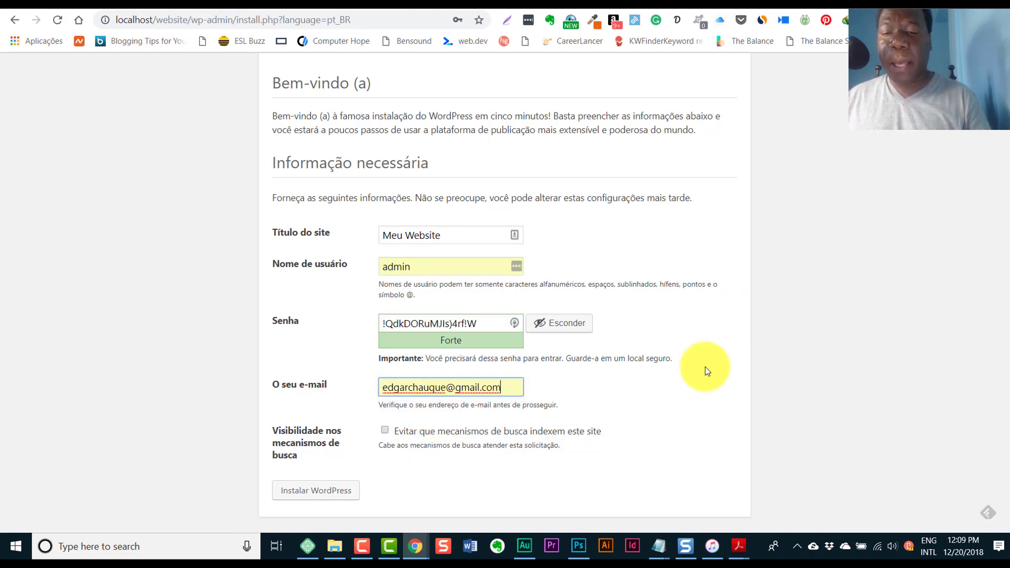
{"action": "left_click", "coordinate": [304, 490]}
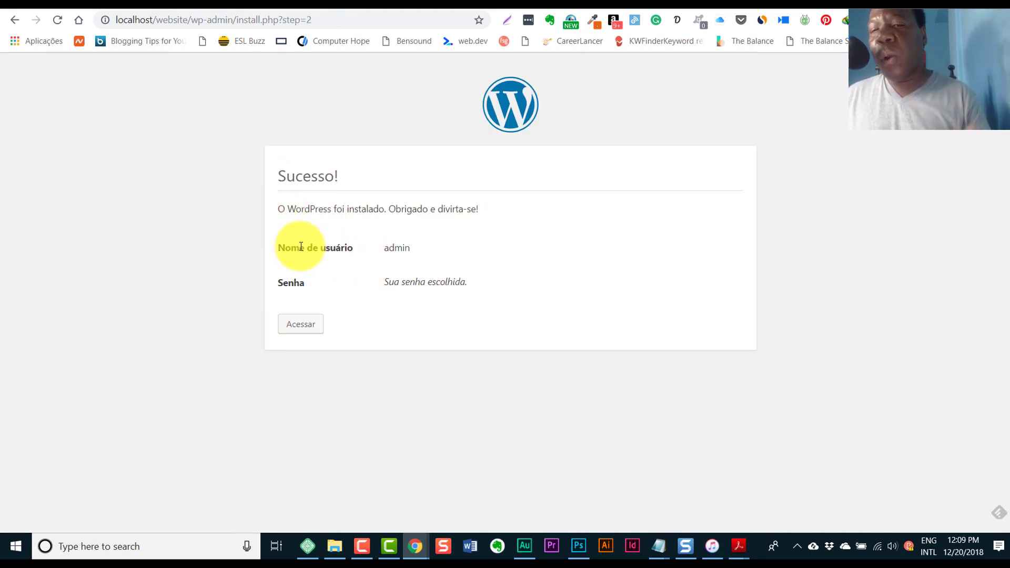
- Log in as admin with the pasted password and update Chrome's saved password
{"action": "left_click", "coordinate": [296, 327]}
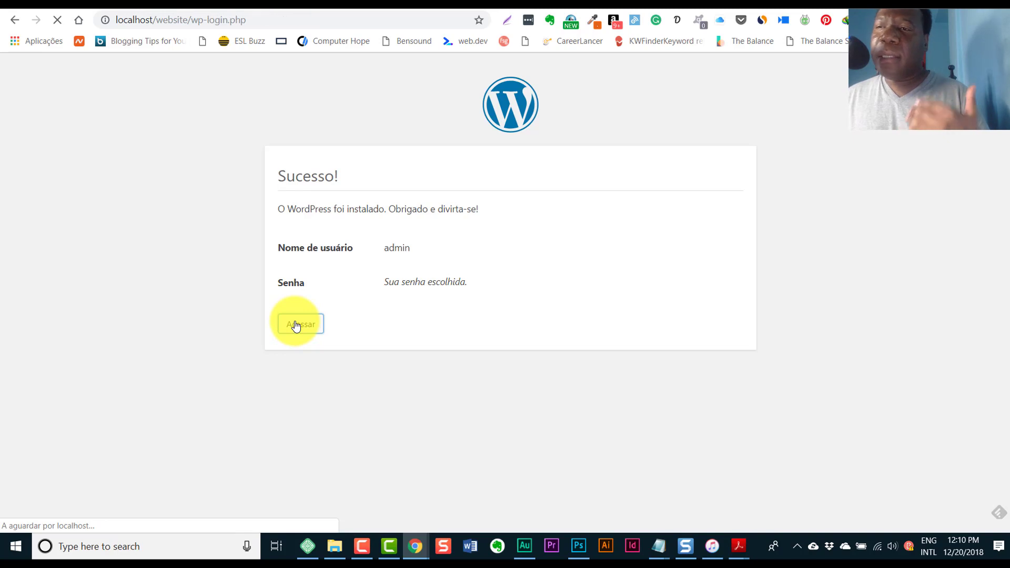
{"action": "left_click", "coordinate": [472, 271]}
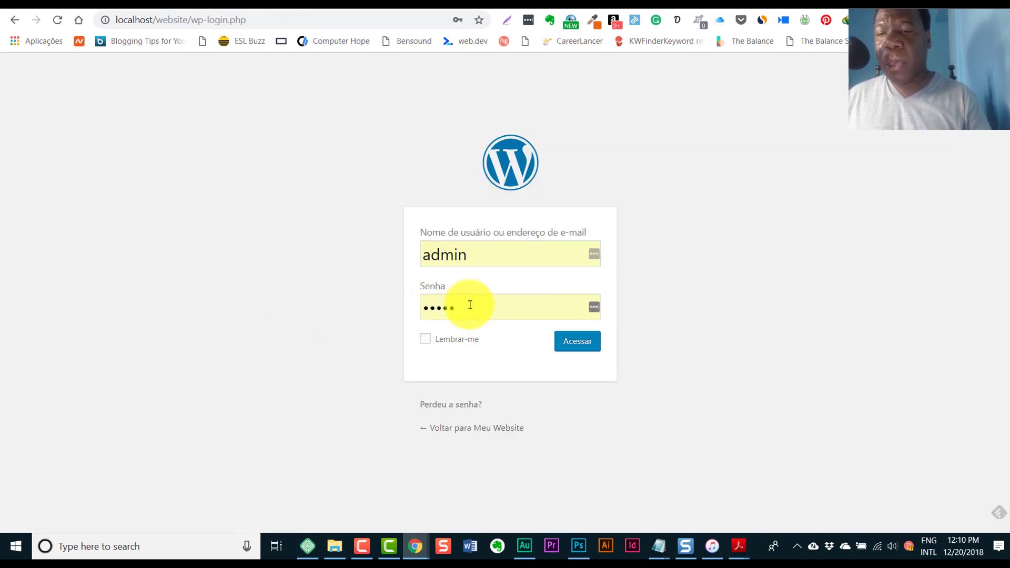
{"action": "left_click_drag", "start_coordinate": [468, 308], "coordinate": [408, 308]}
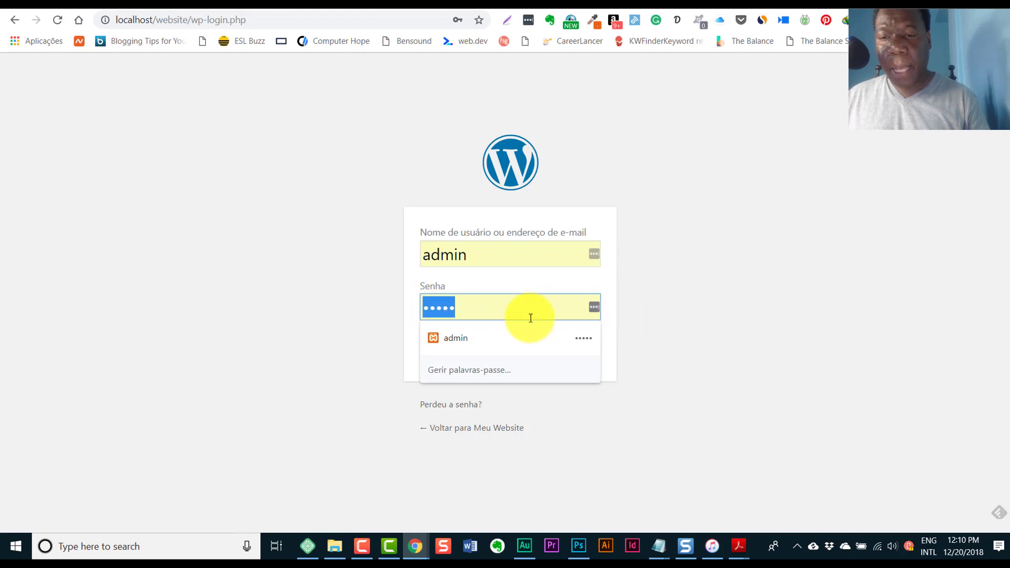
{"action": "left_click_drag", "start_coordinate": [462, 306], "coordinate": [399, 311]}
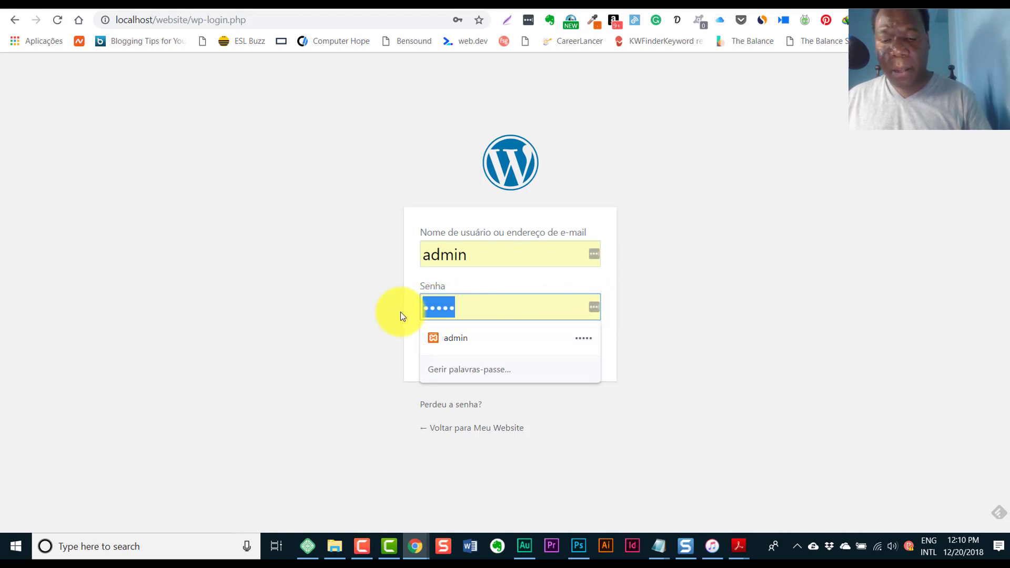
{"action": "key", "text": "ctrl+v"}
{"action": "left_click", "coordinate": [556, 344]}
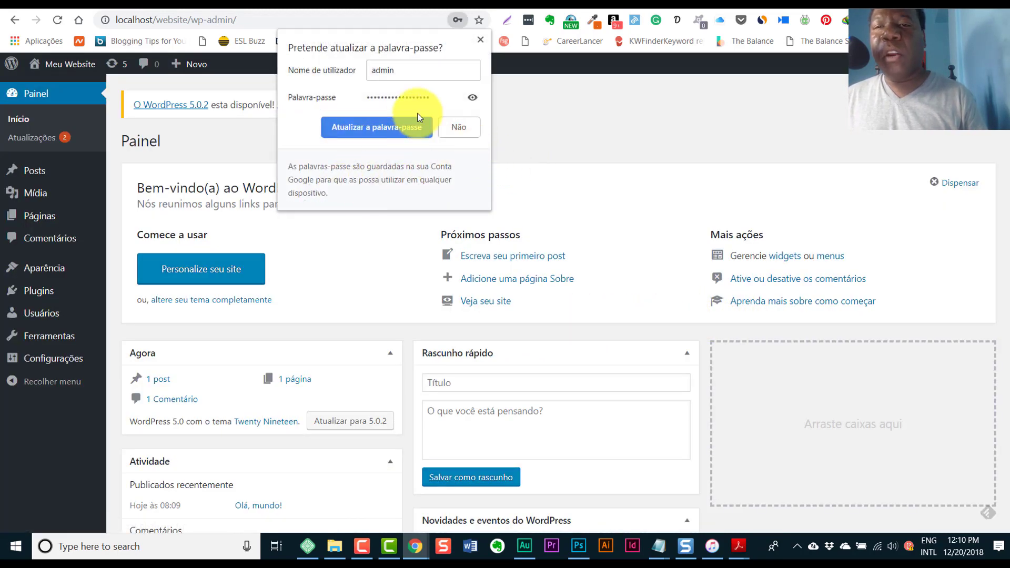
{"action": "left_click", "coordinate": [416, 126]}
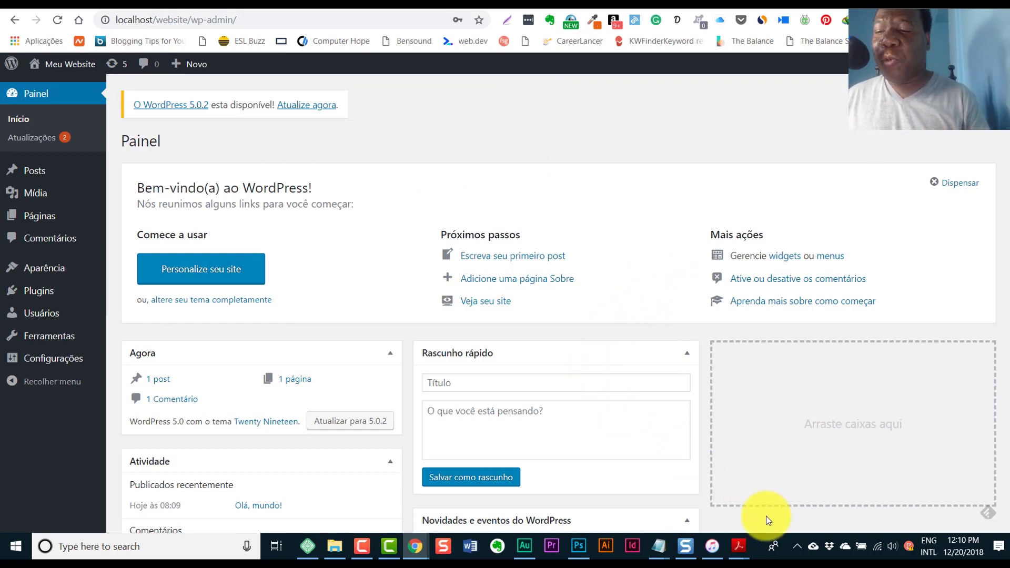
- Open the Localhost homepage from the WampServer tray menu and scroll down to Your Projects
{"action": "left_click", "coordinate": [796, 547]}
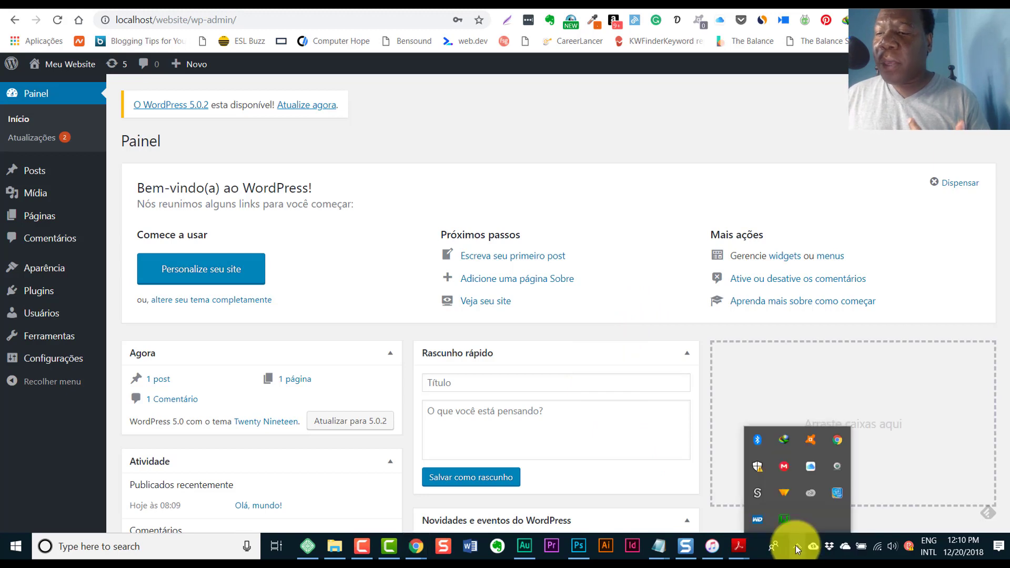
{"action": "left_click", "coordinate": [783, 525]}
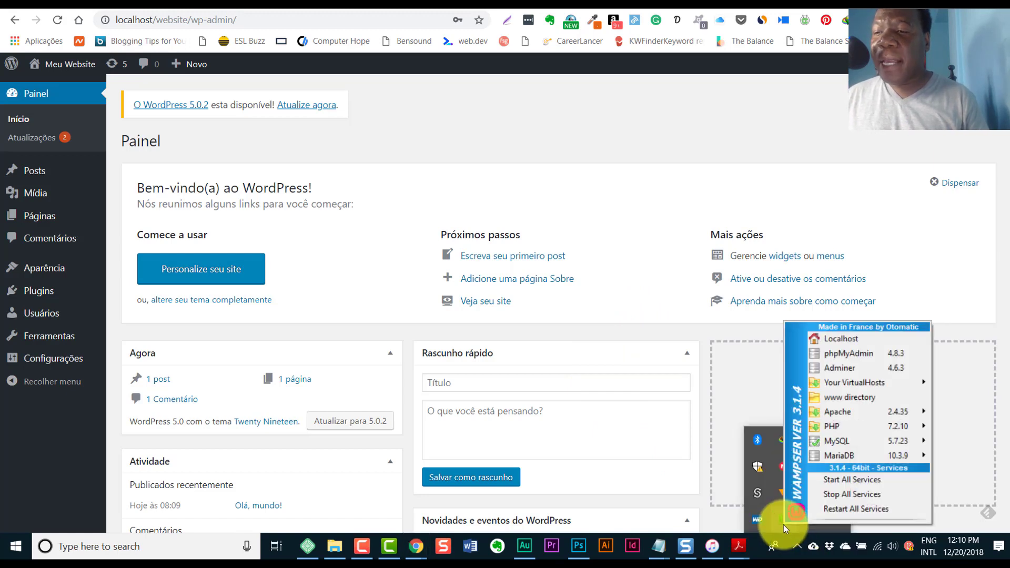
{"action": "left_click", "coordinate": [813, 339]}
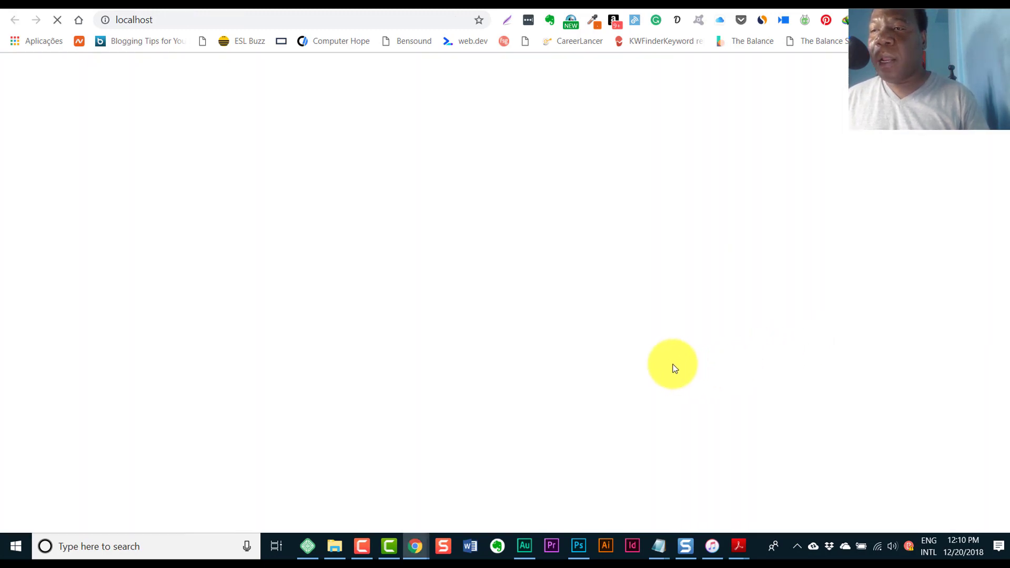
{"action": "scroll", "coordinate": [647, 355], "scroll_direction": "down", "scroll_amount": 1}
{"action": "scroll", "coordinate": [646, 357], "scroll_direction": "down", "scroll_amount": 2}
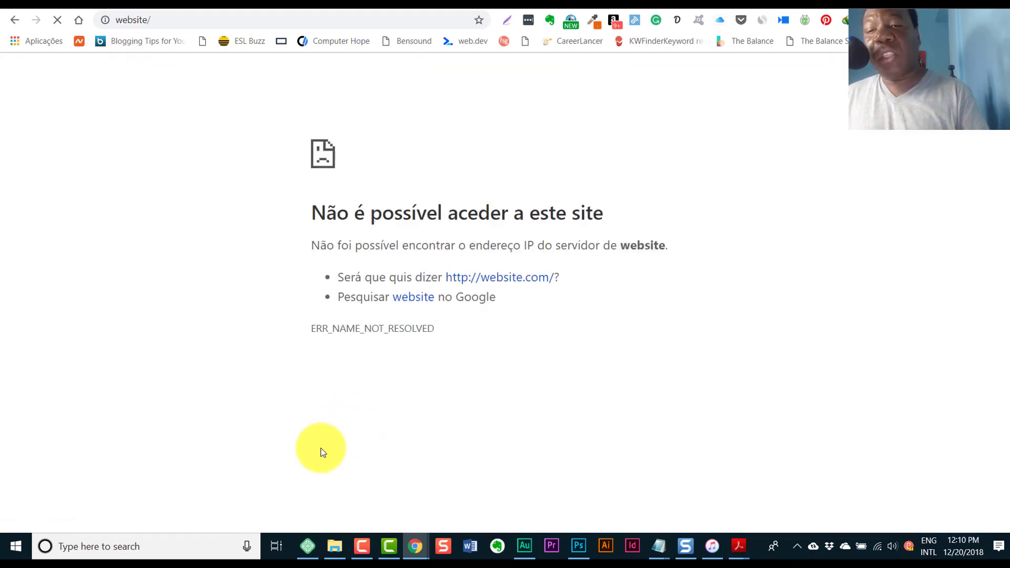
- Load localhost/website to show the 'Meu Website' front page, then open its dashboard (Painel)
{"action": "left_click", "coordinate": [156, 19]}
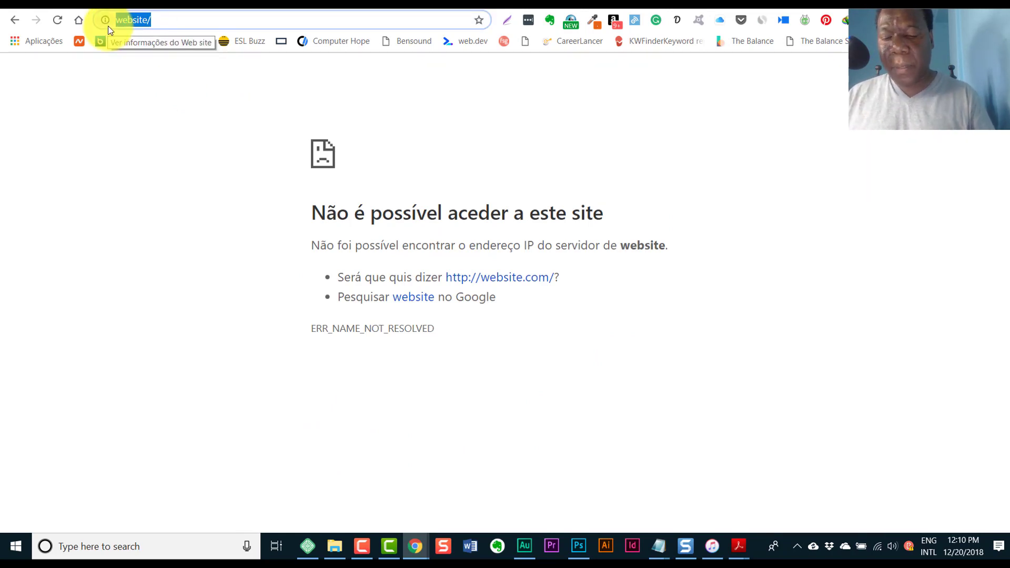
{"action": "type", "text": "localt"}
{"action": "key", "text": "BackSpace"}
{"action": "key", "text": "BackSpace"}
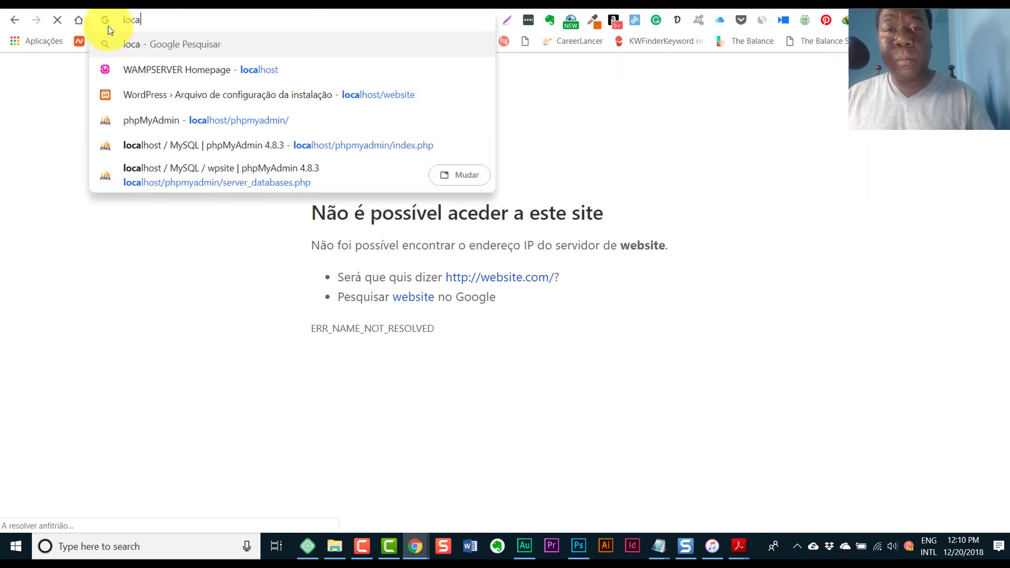
{"action": "type", "text": "lhost/"}
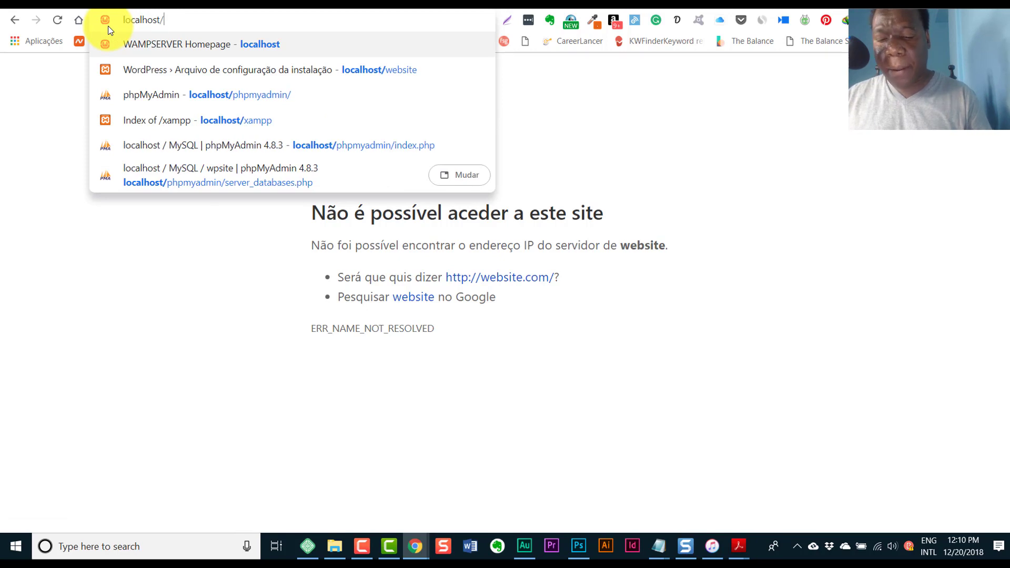
{"action": "type", "text": "website"}
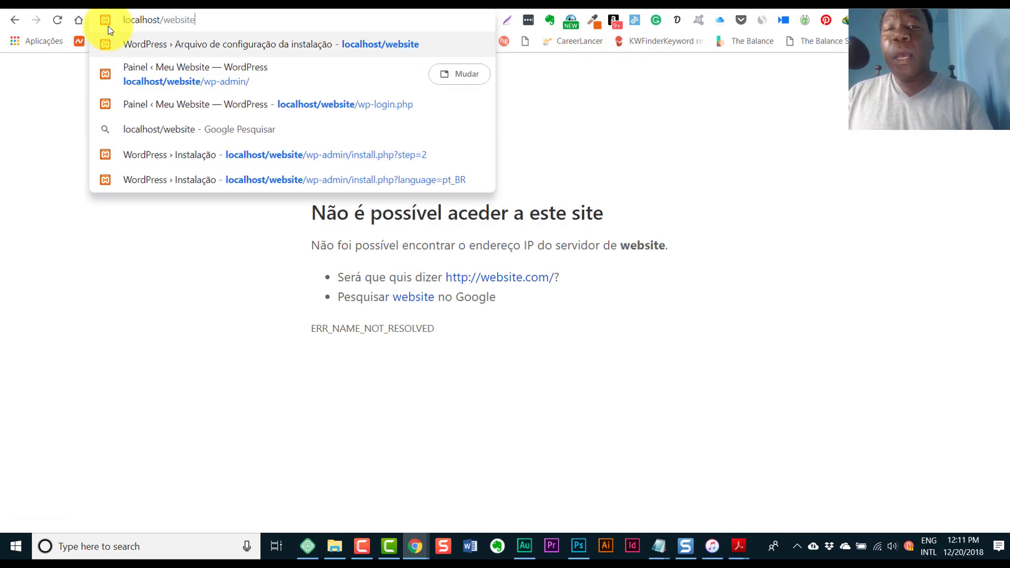
{"action": "key", "text": "Return"}
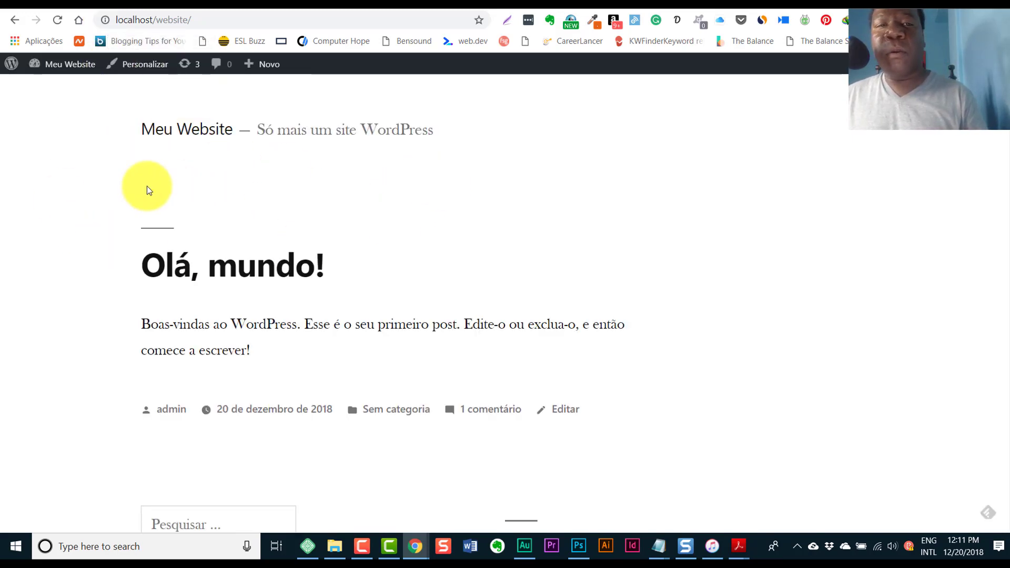
{"action": "left_click", "coordinate": [44, 87]}
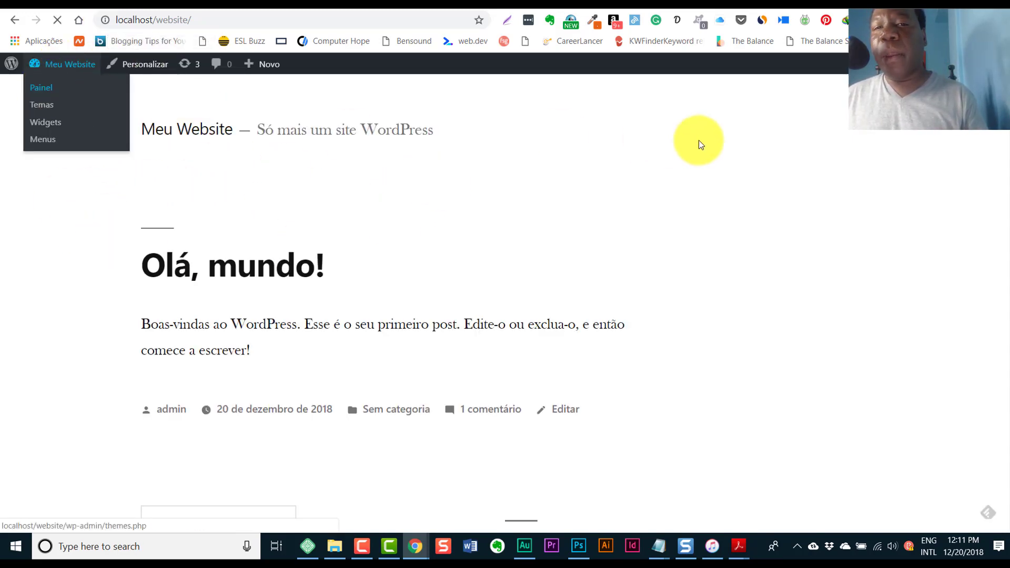